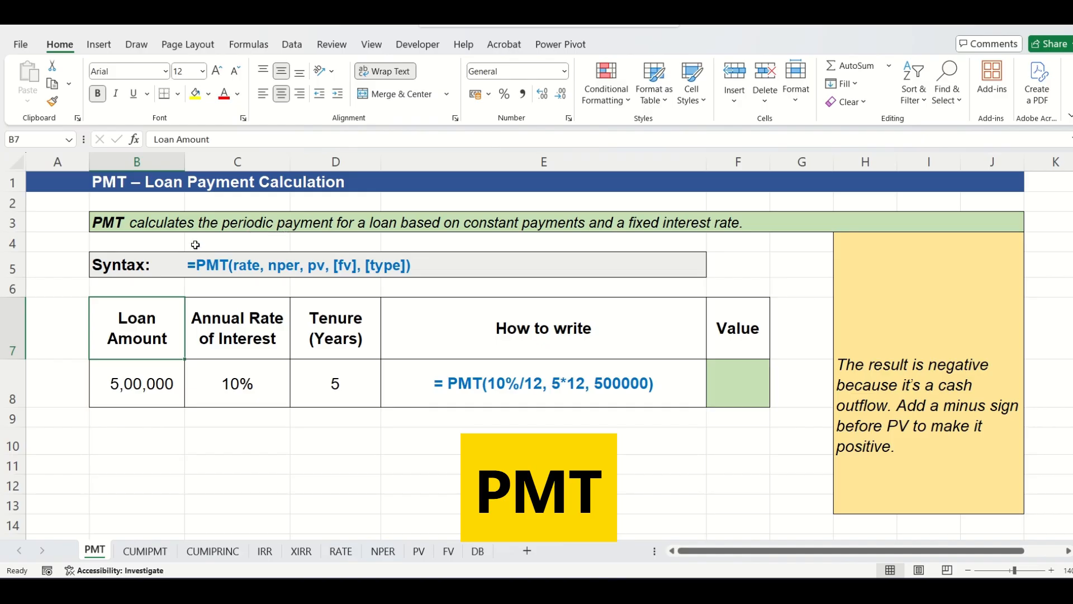
- Review the PMT description and the example's annual rate, tenure, loan amount and sample formula
click(304, 226)
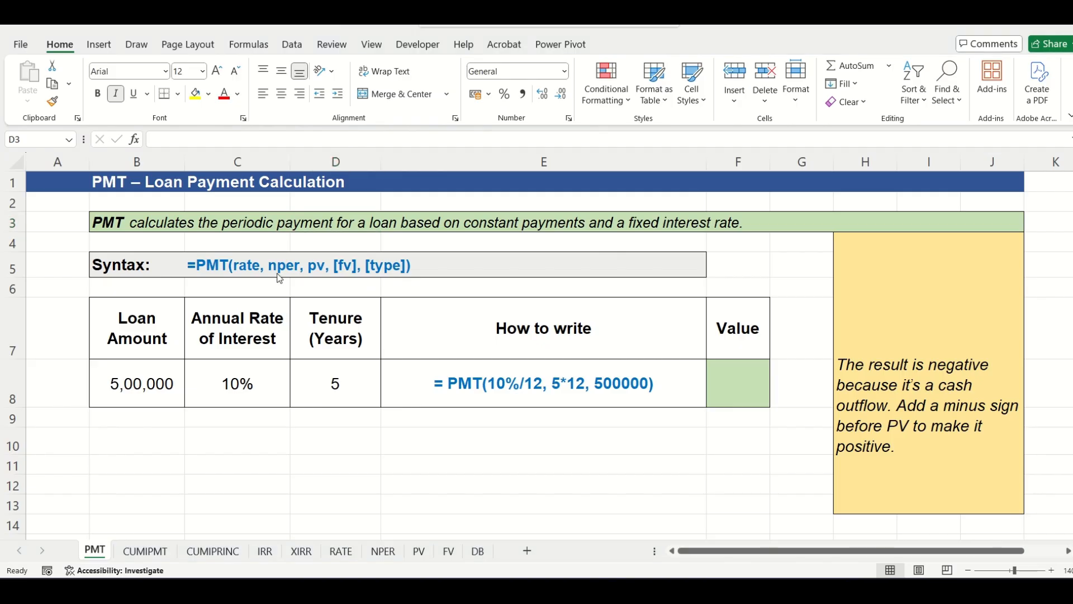
click(254, 385)
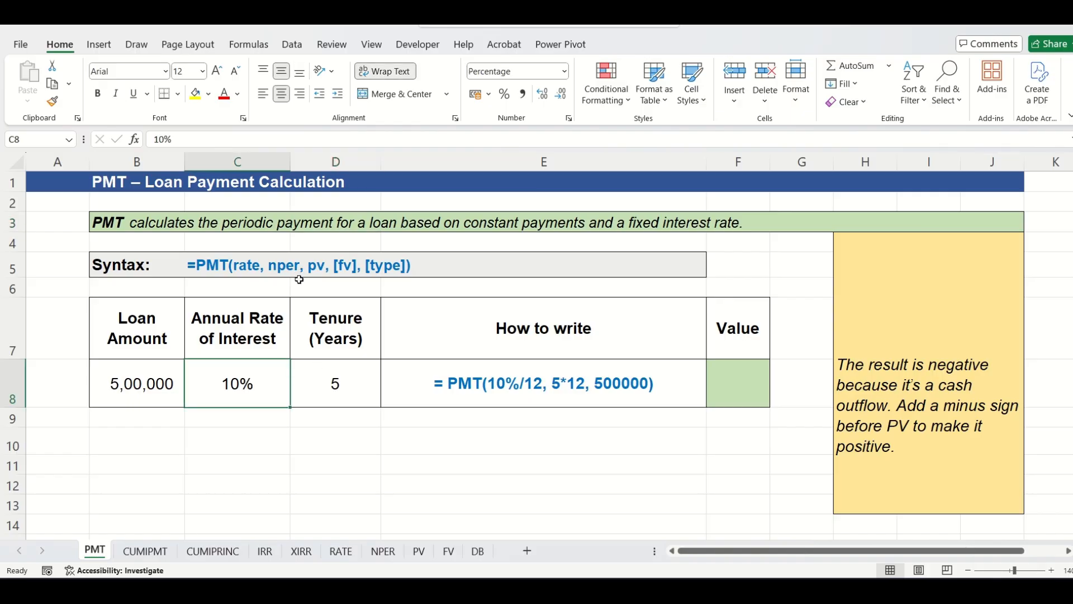
click(362, 384)
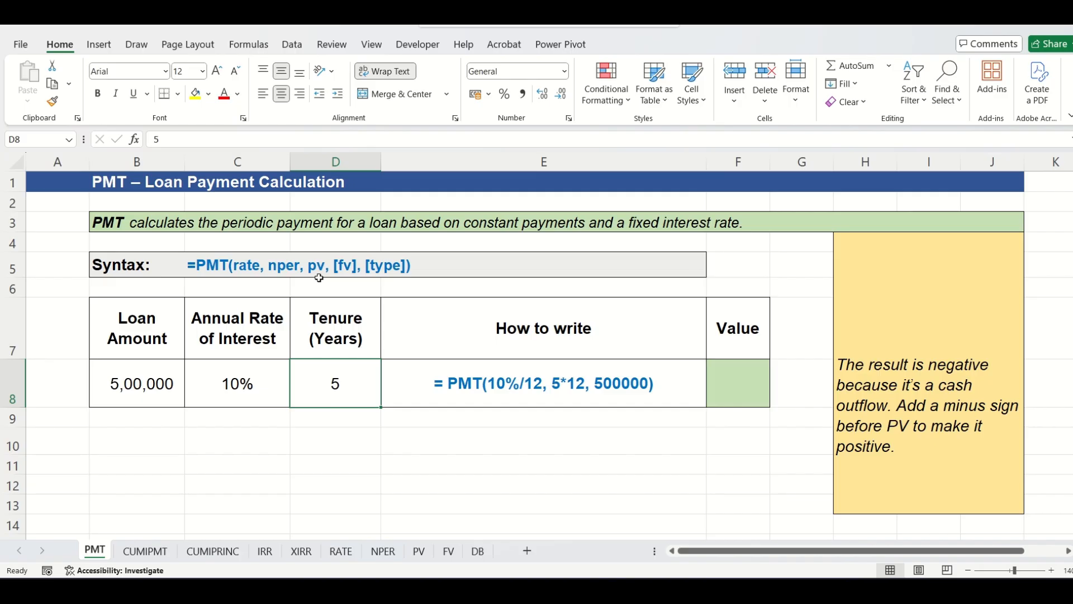
click(166, 391)
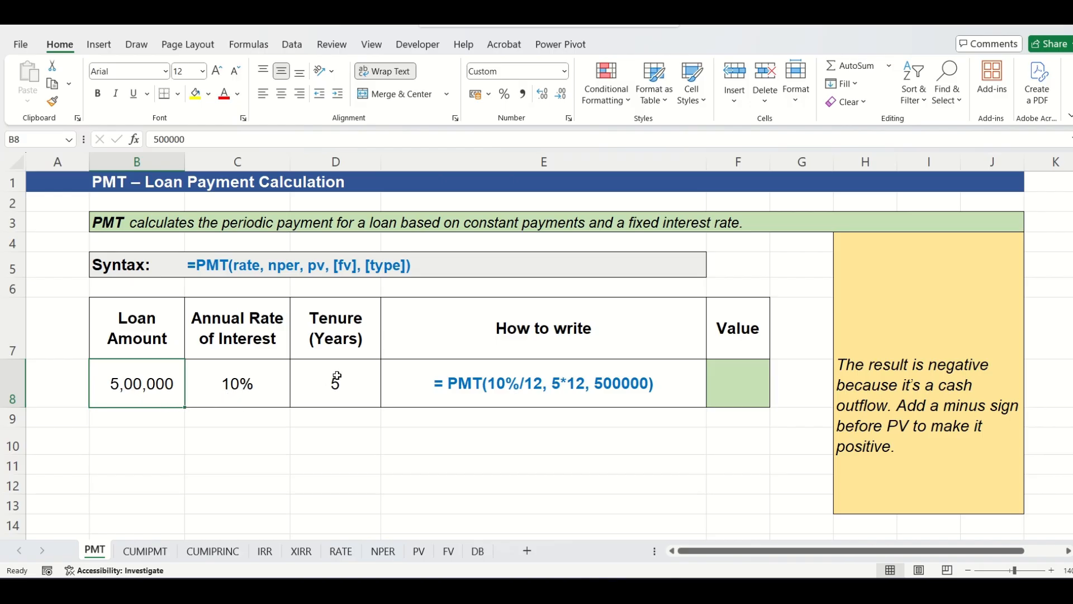
click(482, 403)
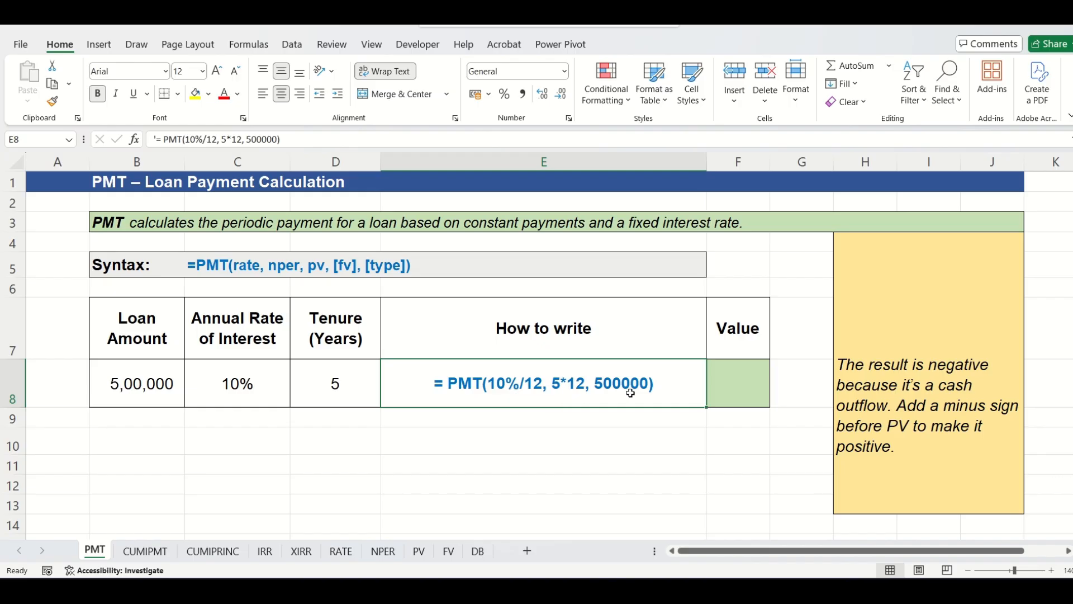
- Calculate the monthly loan payment in F8 with =PMT(C8/12,D8*12,B8)
click(716, 398)
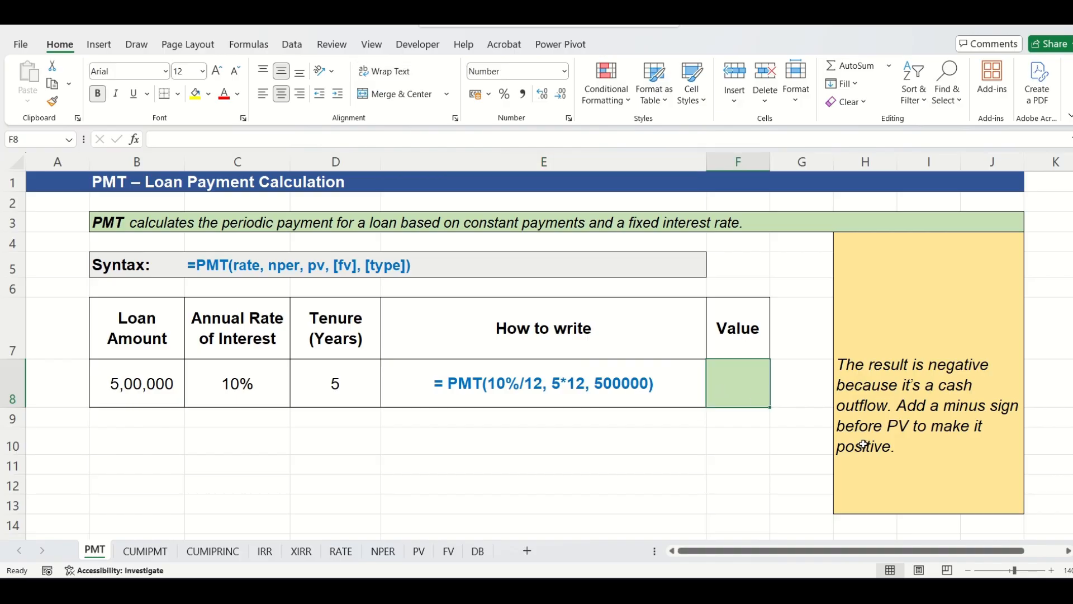
text(=PM)
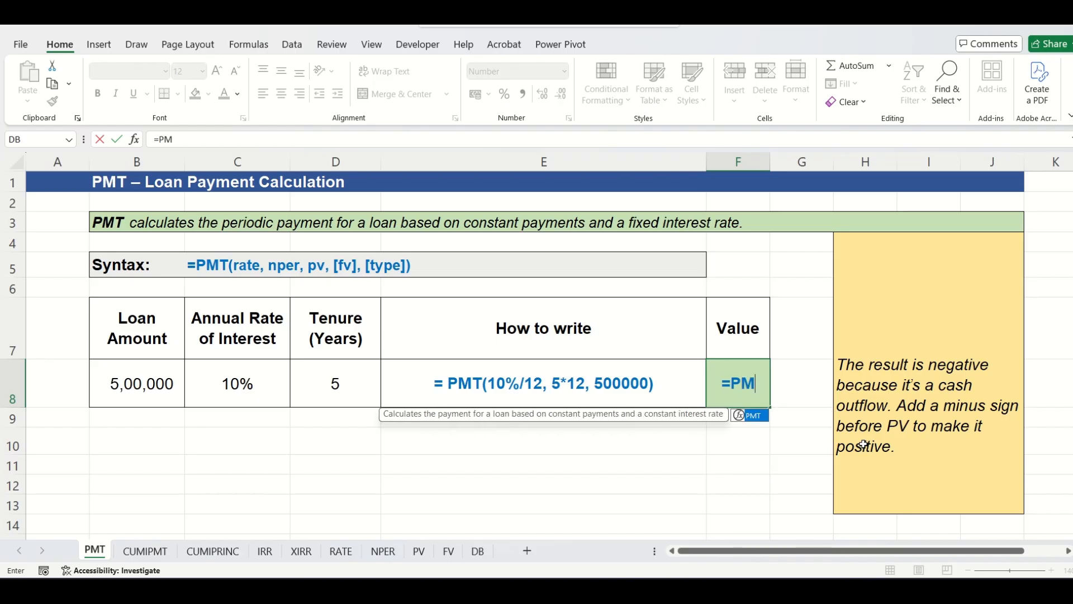
text(T()
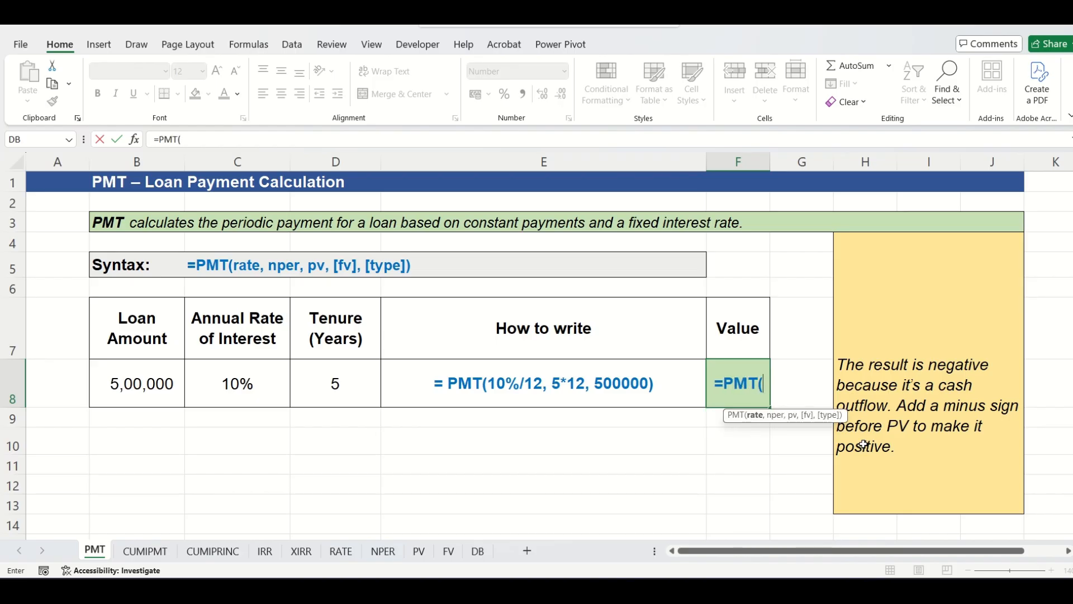
click(252, 370)
text(/12)
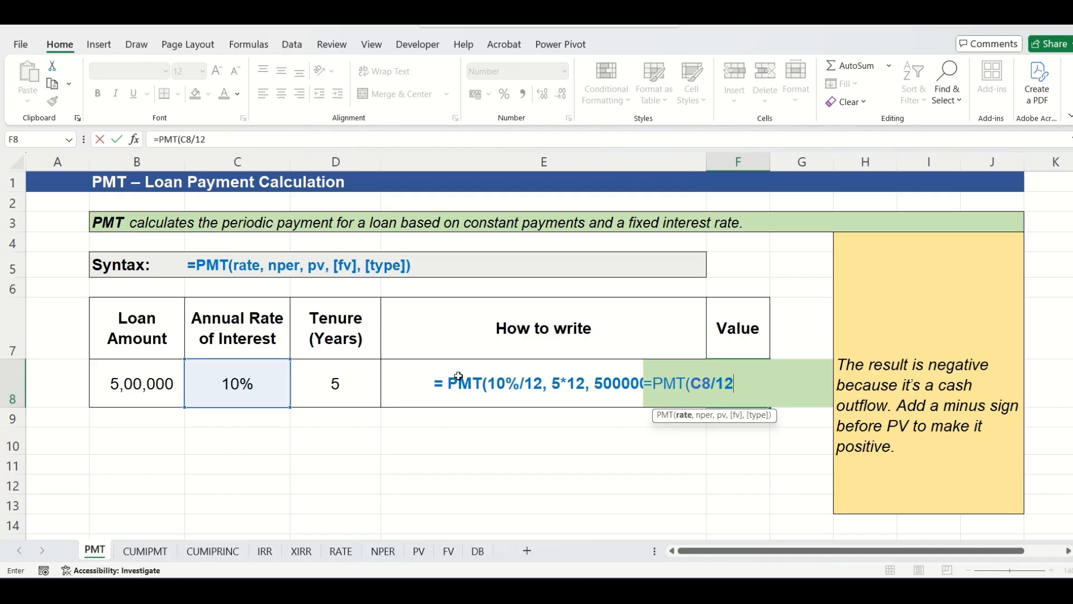
text(,)
click(338, 377)
text(*)
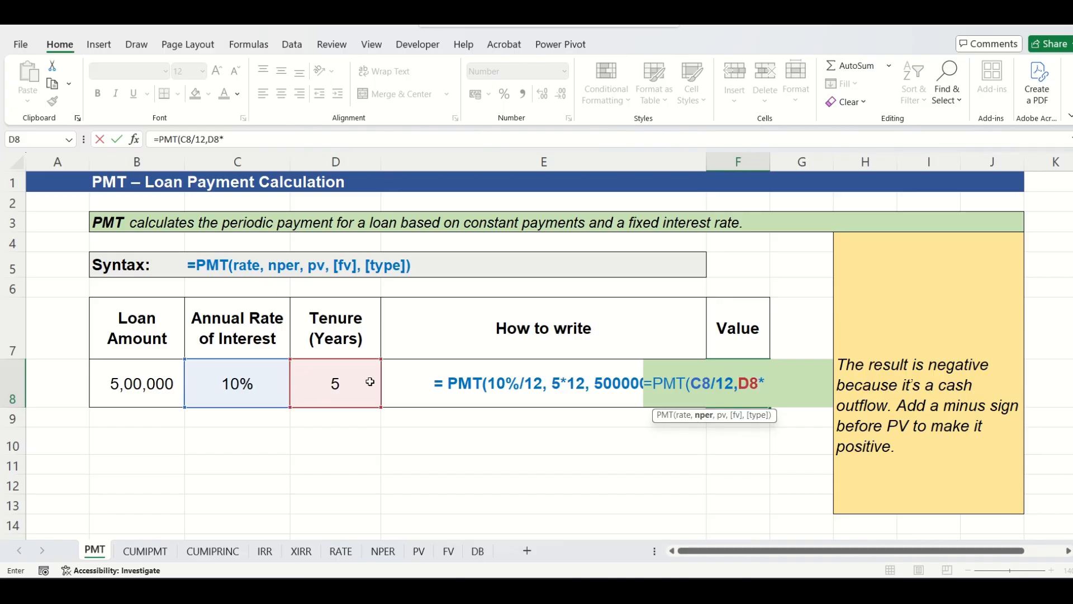
text(12,)
click(166, 383)
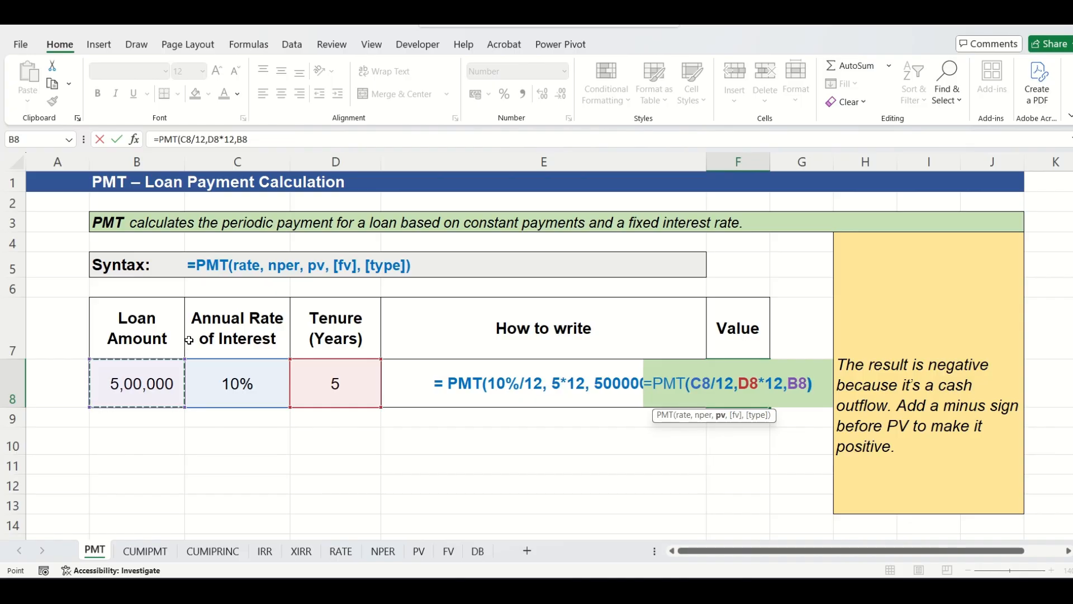
key(Return)
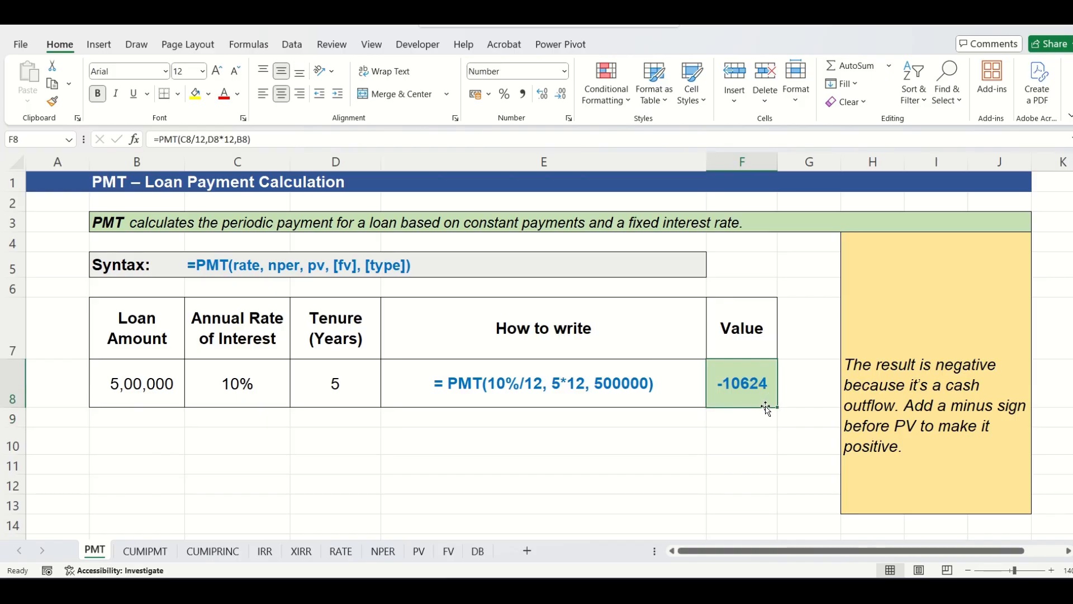
- Set the loan amount to 1000000, the annual rate to 9% and the tenure to 10 years, and check the payment formula in F8
click(135, 378)
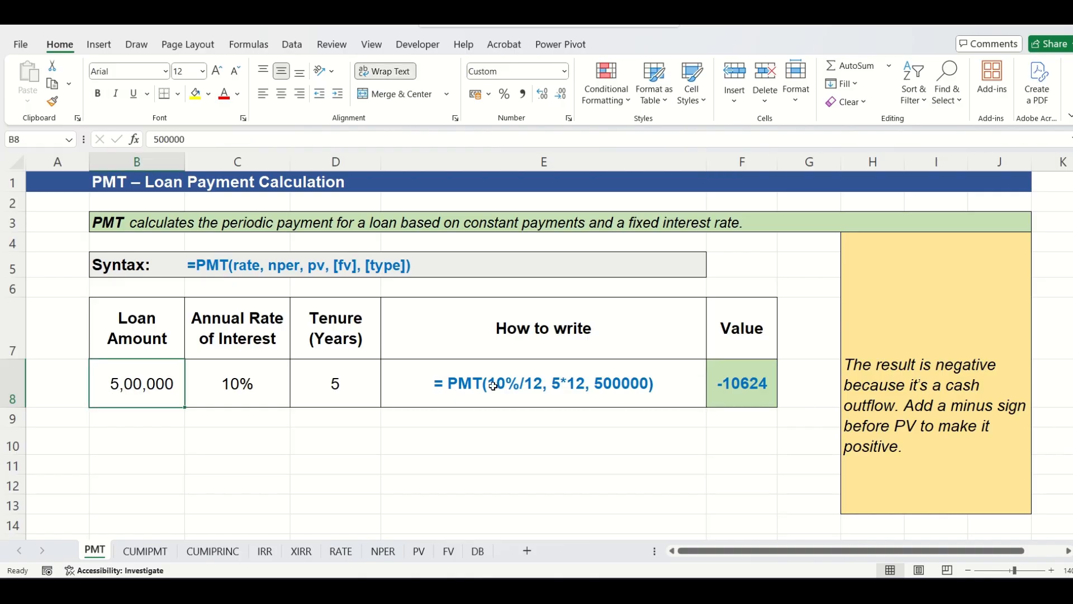
text(1000000)
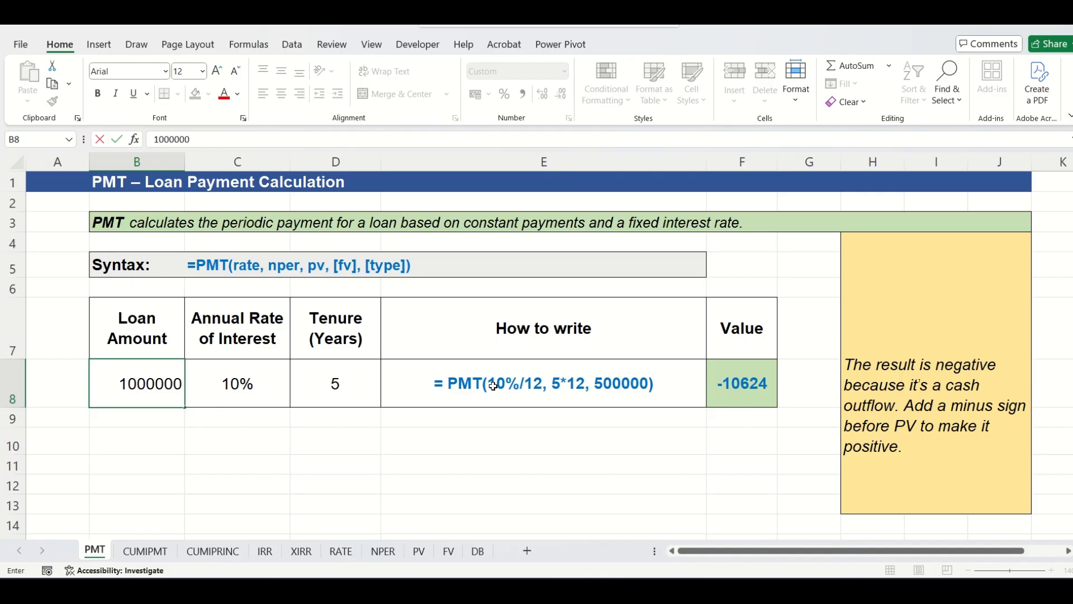
key(Tab)
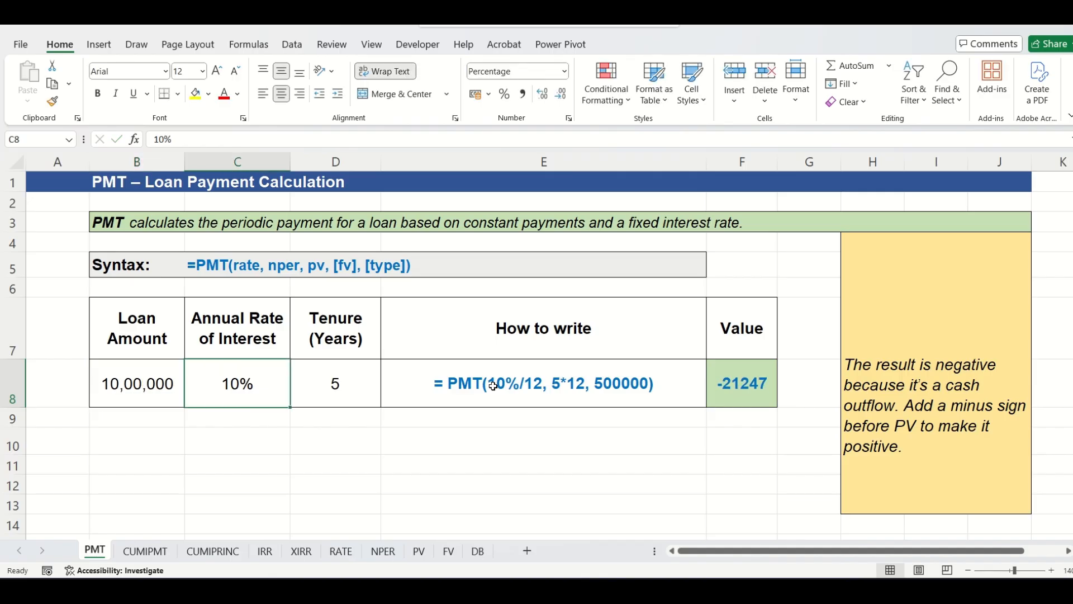
text(9)
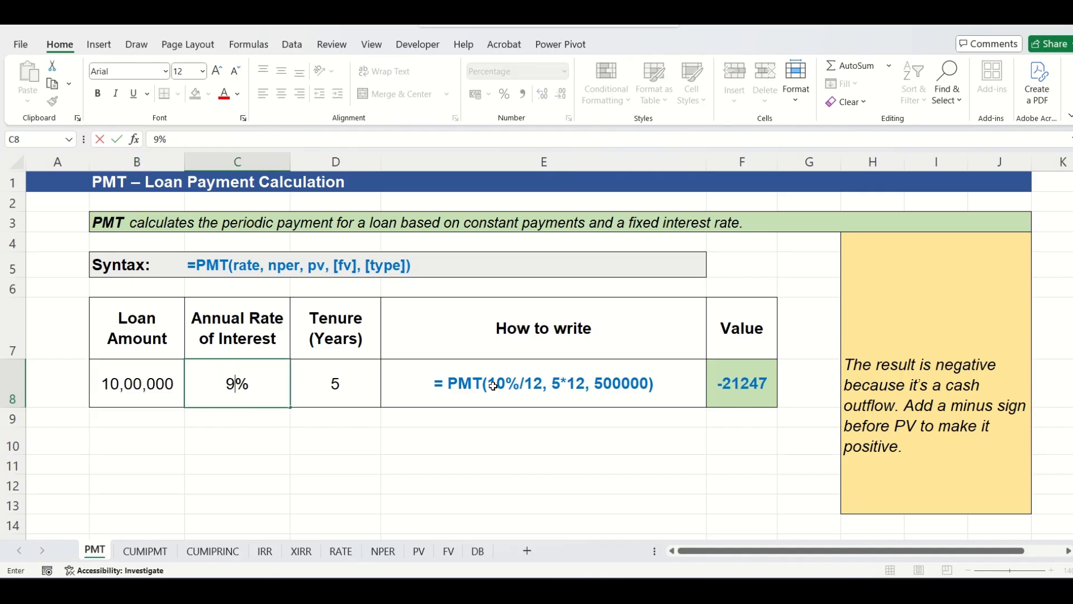
key(Tab)
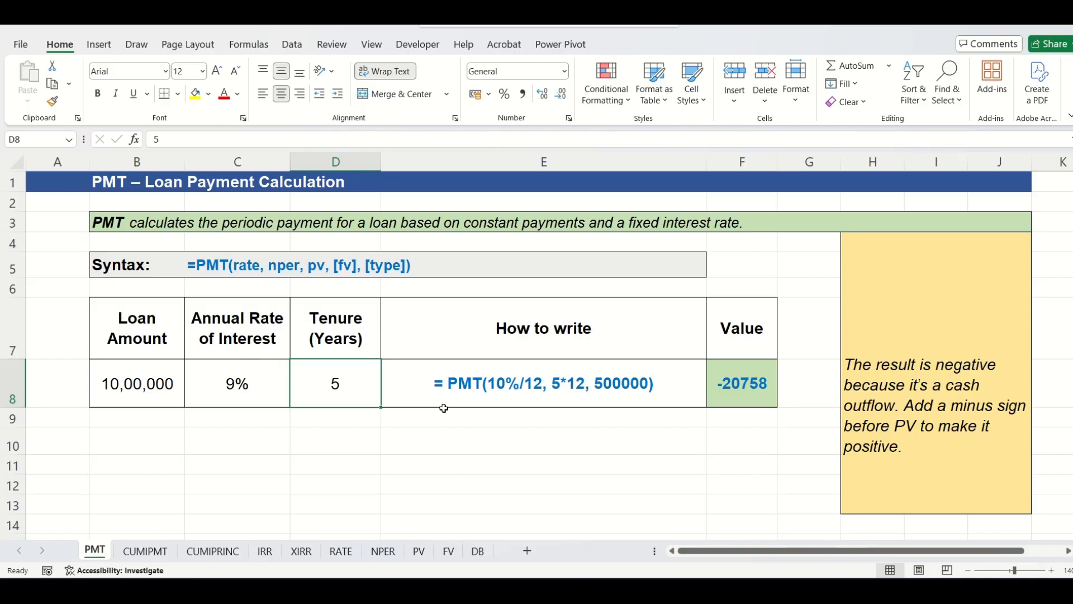
text(10)
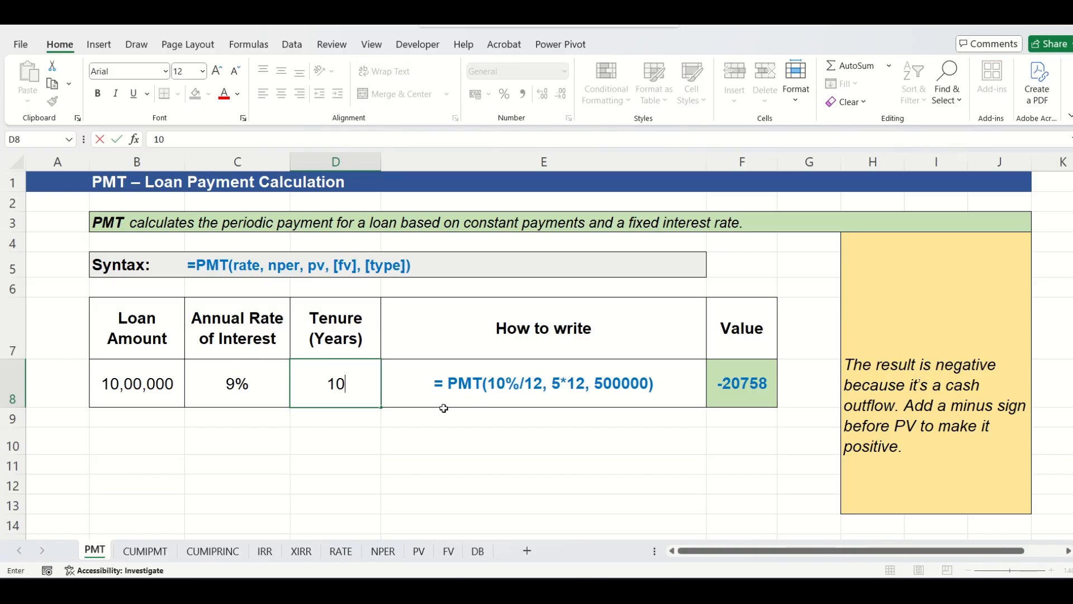
key(Tab)
click(713, 401)
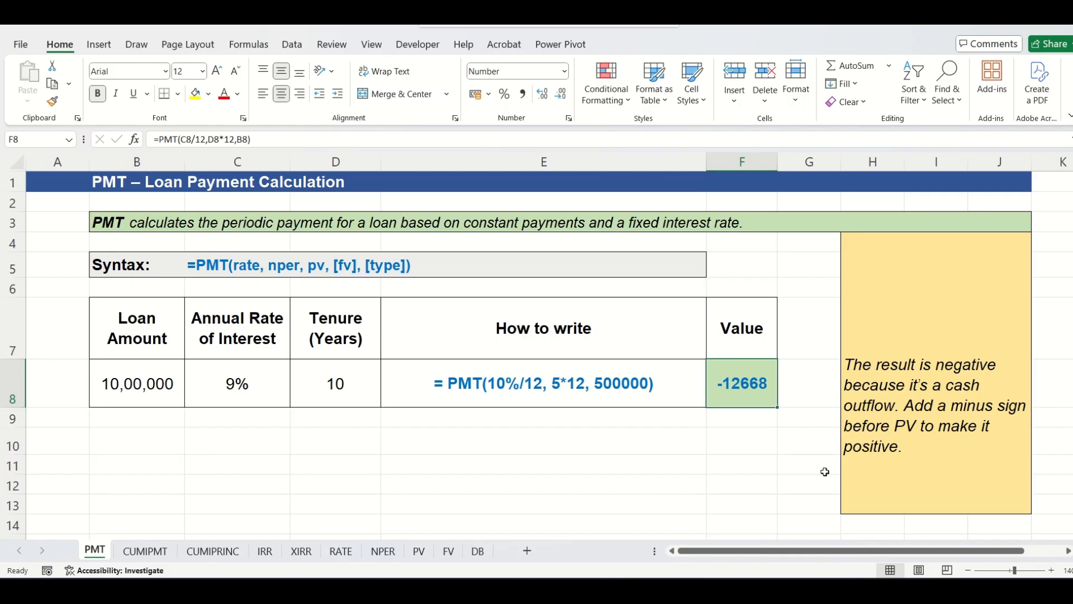
- Add a minus sign before the loan amount in B8 to make it -10,00,000
click(103, 384)
double_click(103, 383)
text(-)
key(Return)
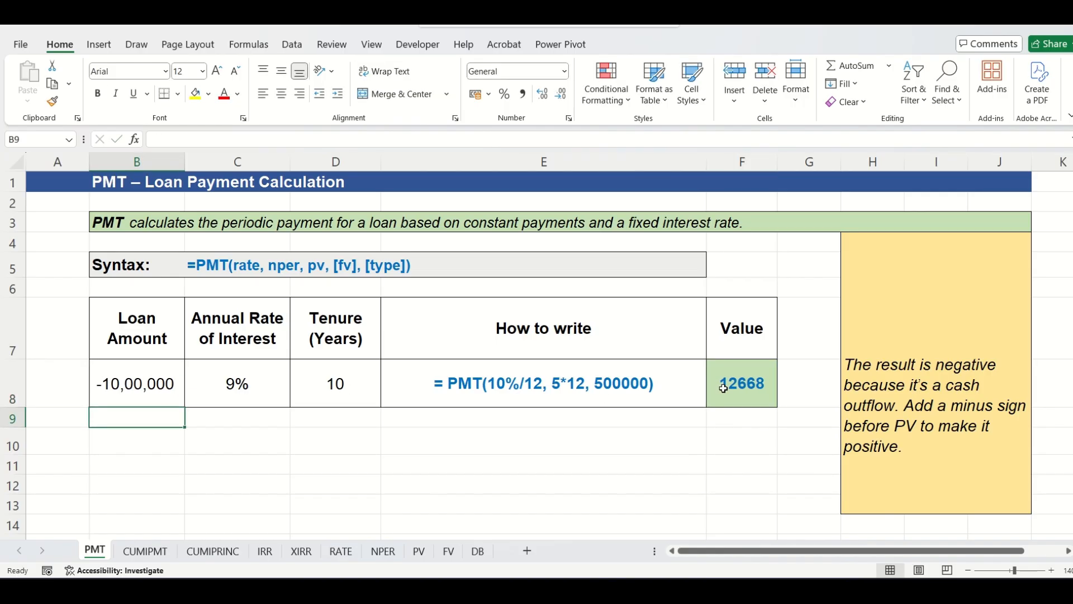
- Go to the CUMIPMT sheet and review the function's syntax and the example's start and end months
click(144, 553)
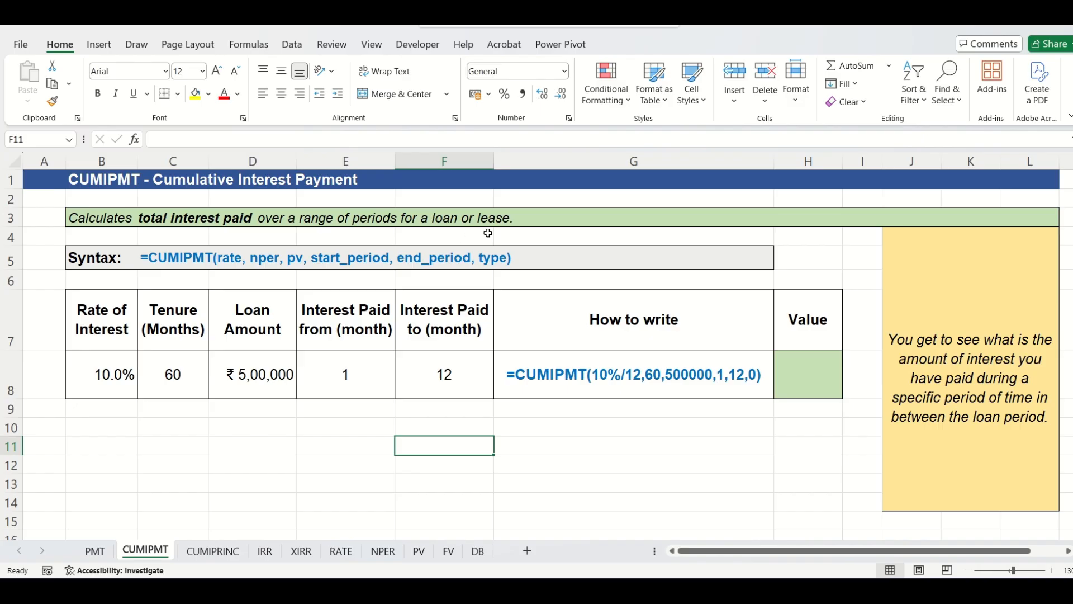
click(185, 261)
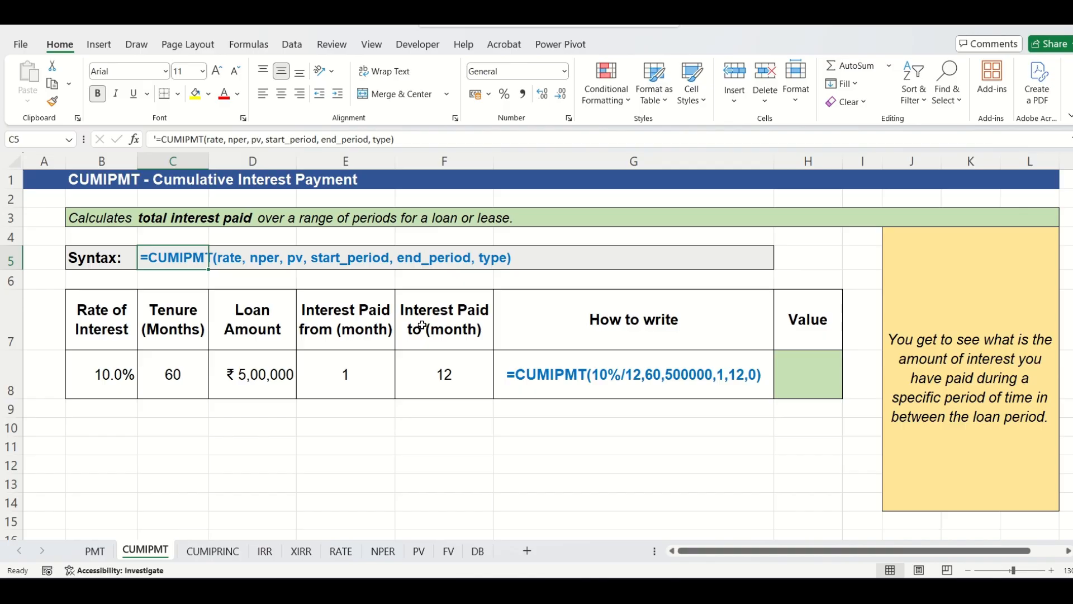
click(367, 377)
click(465, 382)
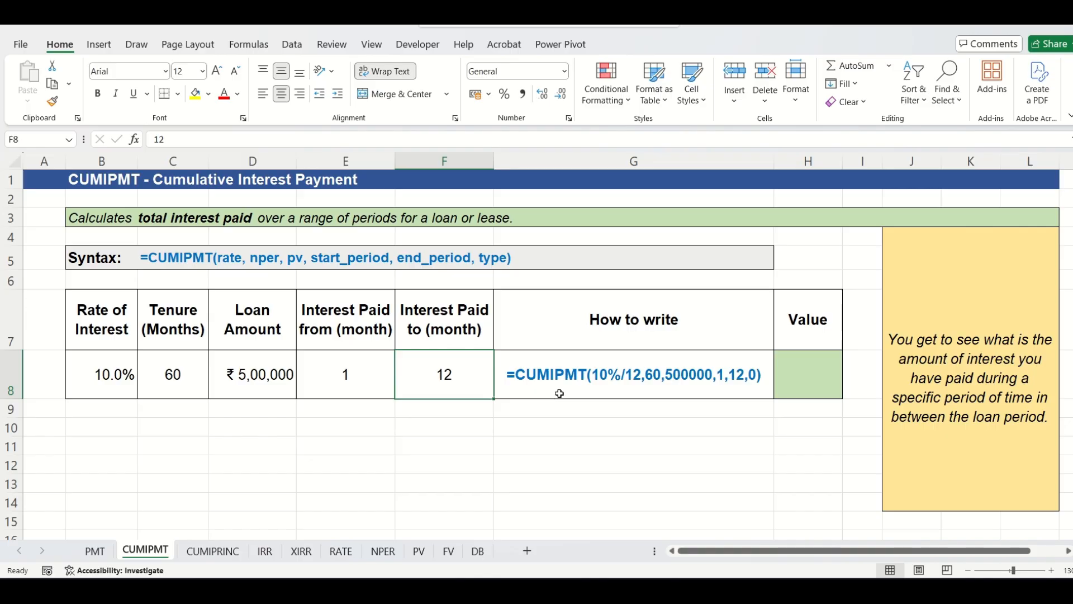
- Calculate the cumulative interest in H8 with =CUMIPMT(B8/12,C8,D8,E8,F8,0), using end-of-period payments
click(807, 387)
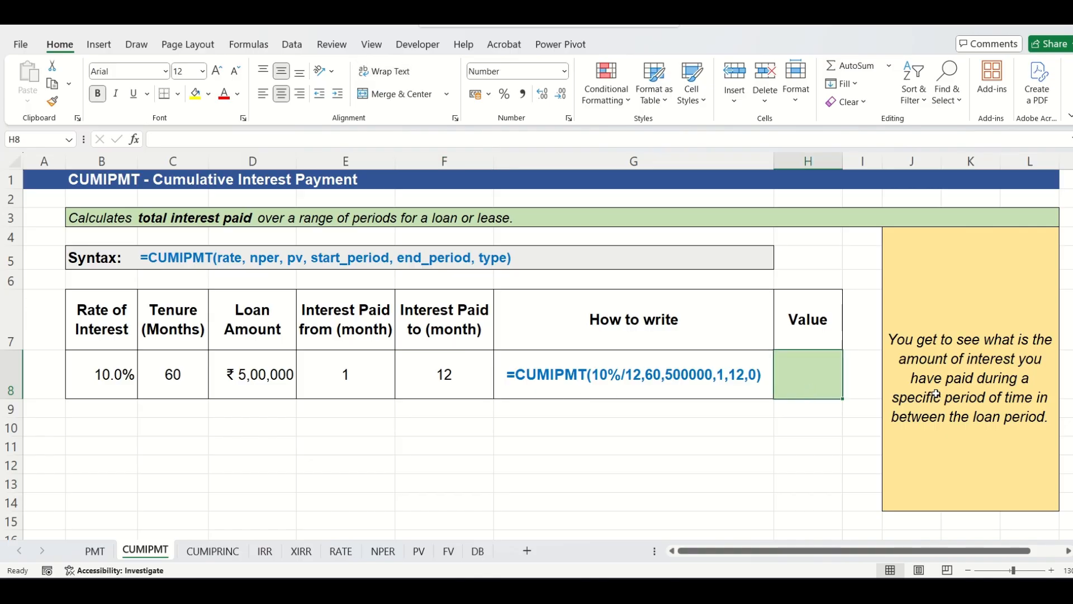
text(=CUMIPMT()
click(129, 375)
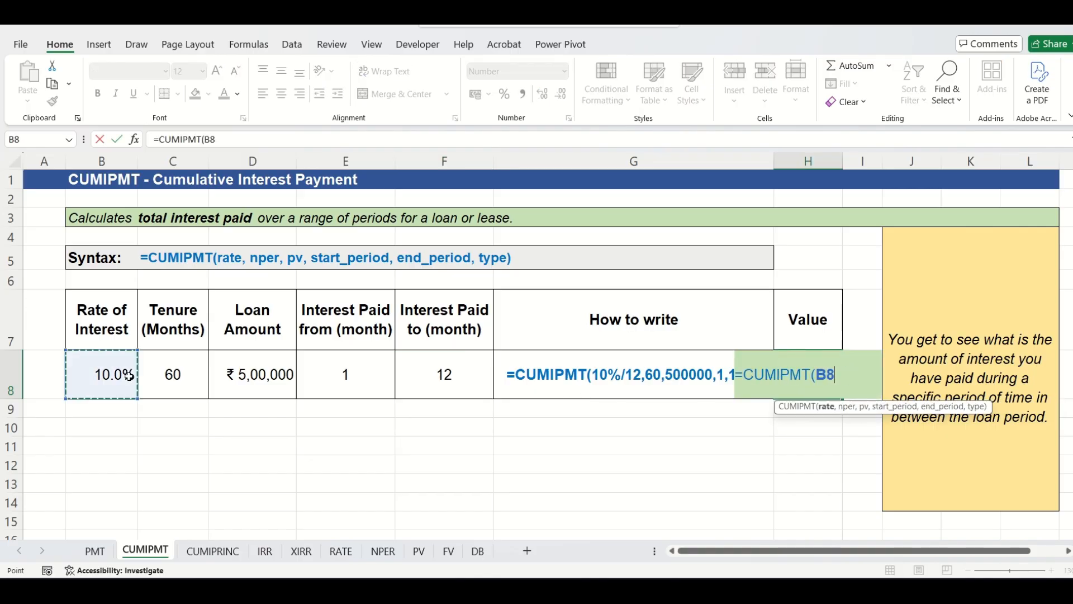
text(/12)
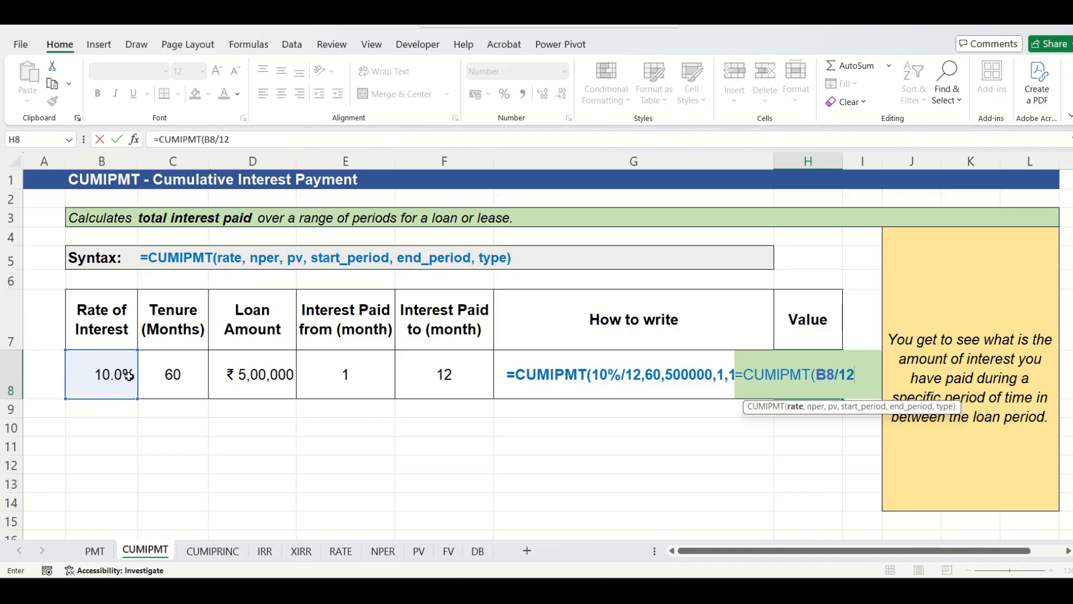
text(,)
click(192, 361)
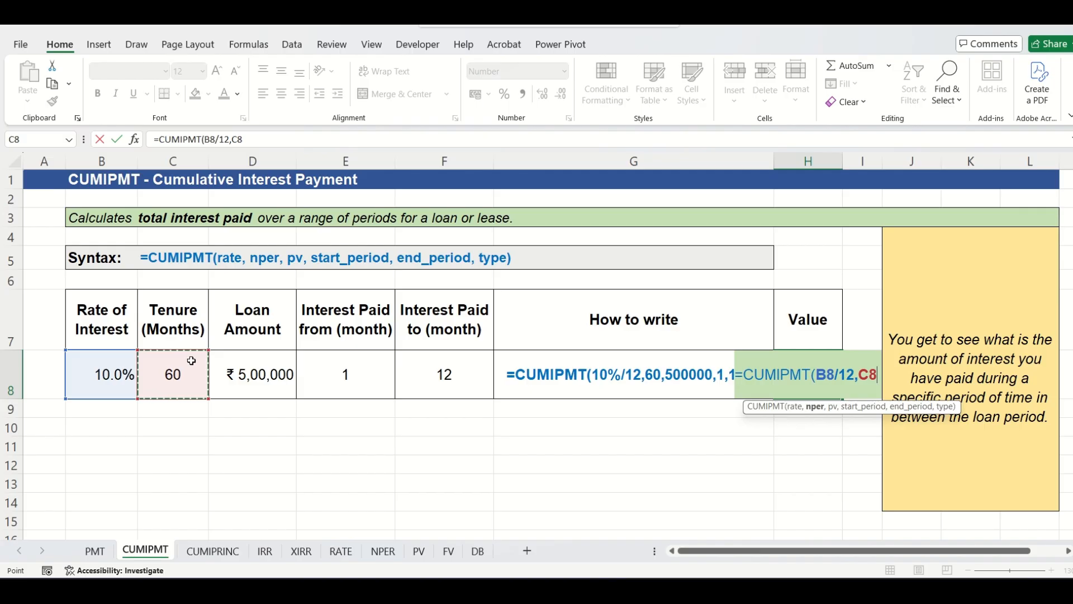
text(,)
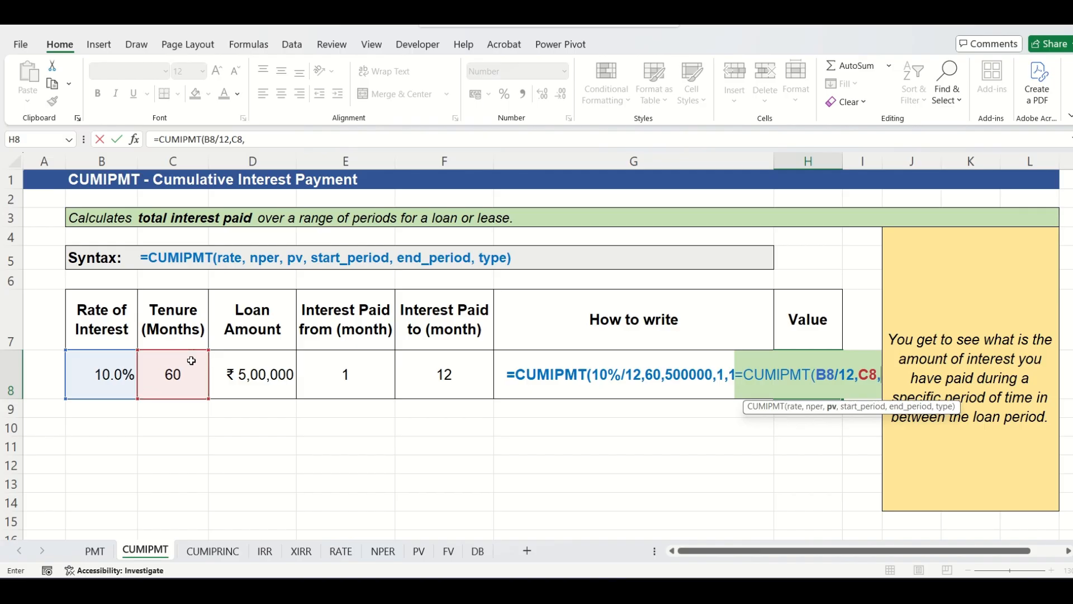
click(252, 374)
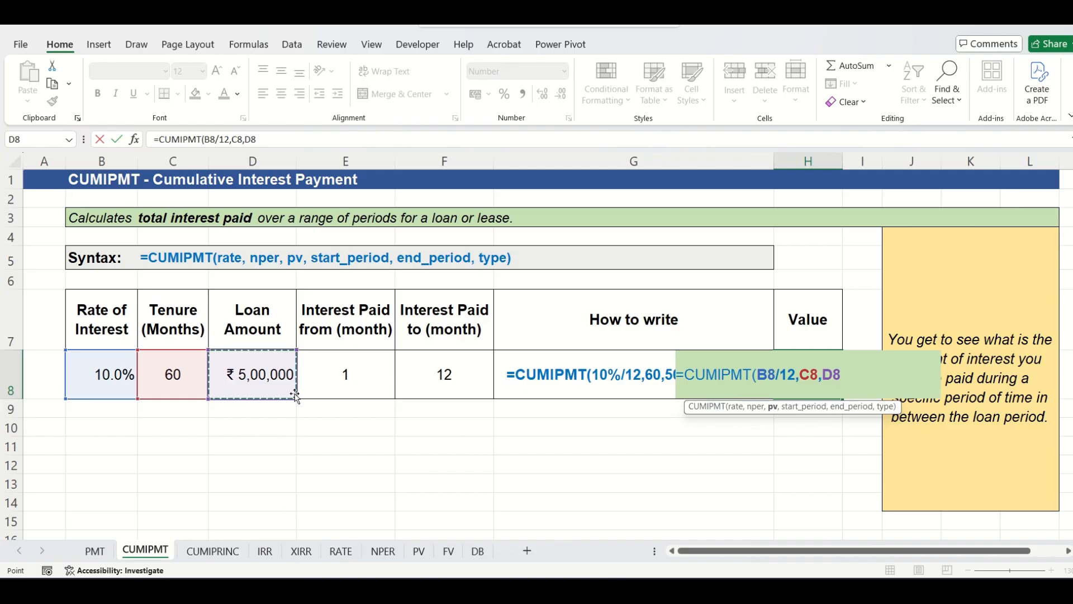
text(,)
click(322, 370)
text(,)
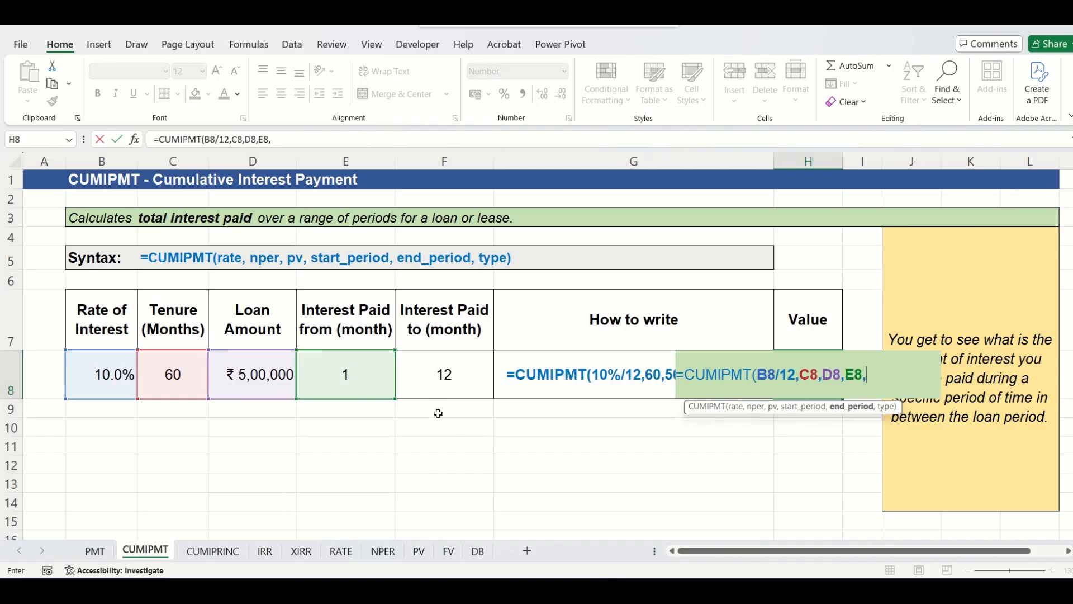
click(453, 374)
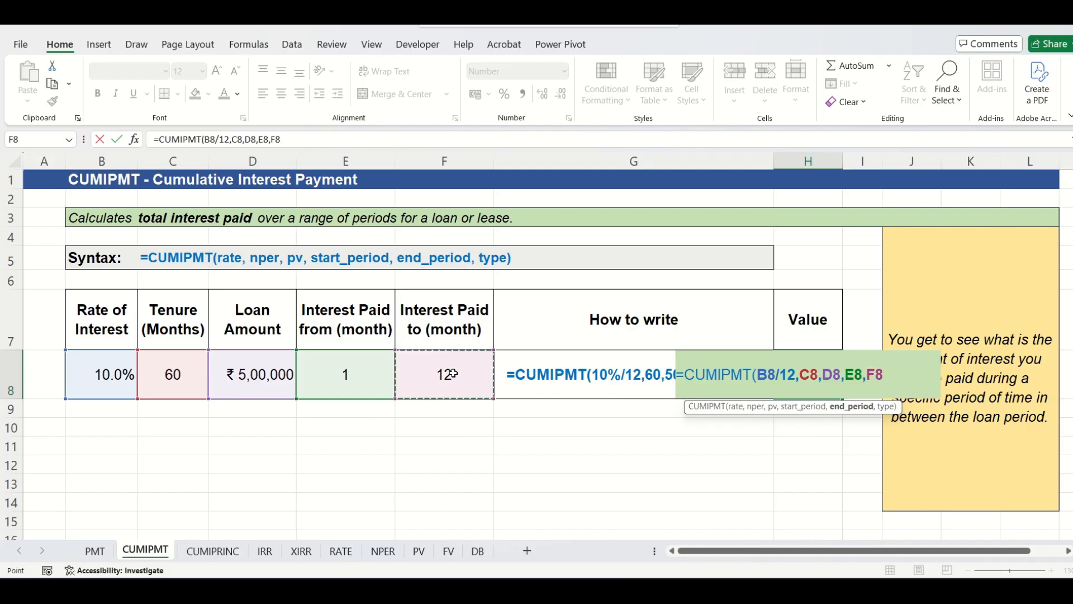
text(,)
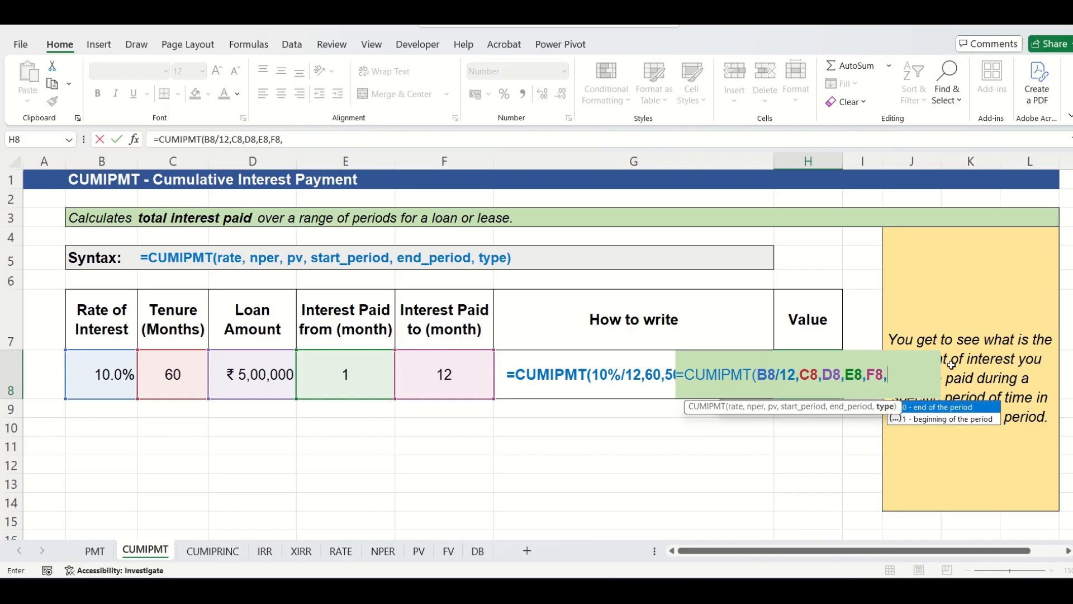
text(0))
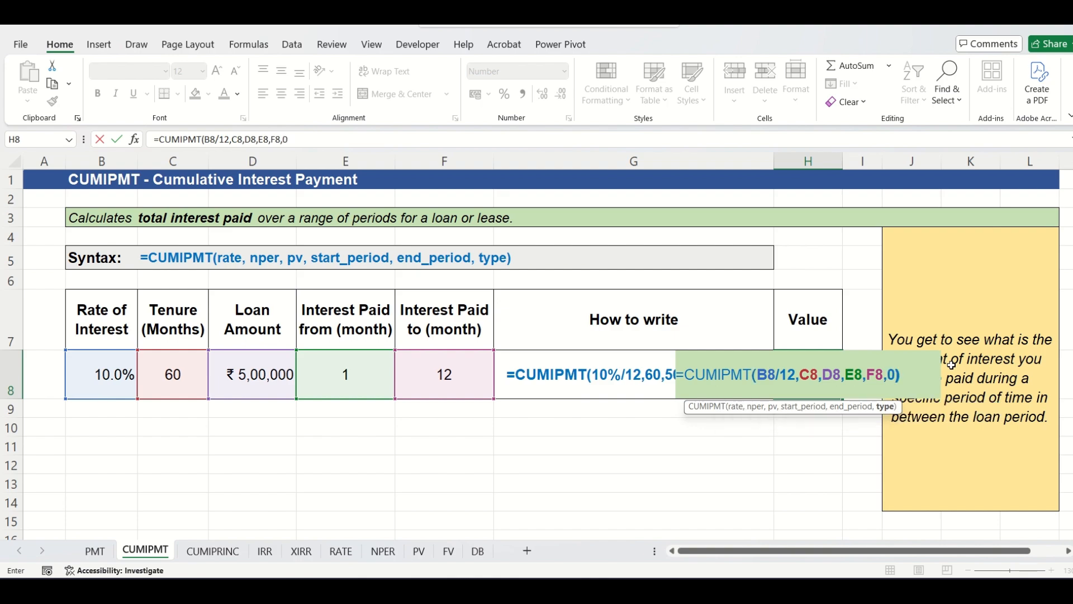
key(Return)
click(811, 393)
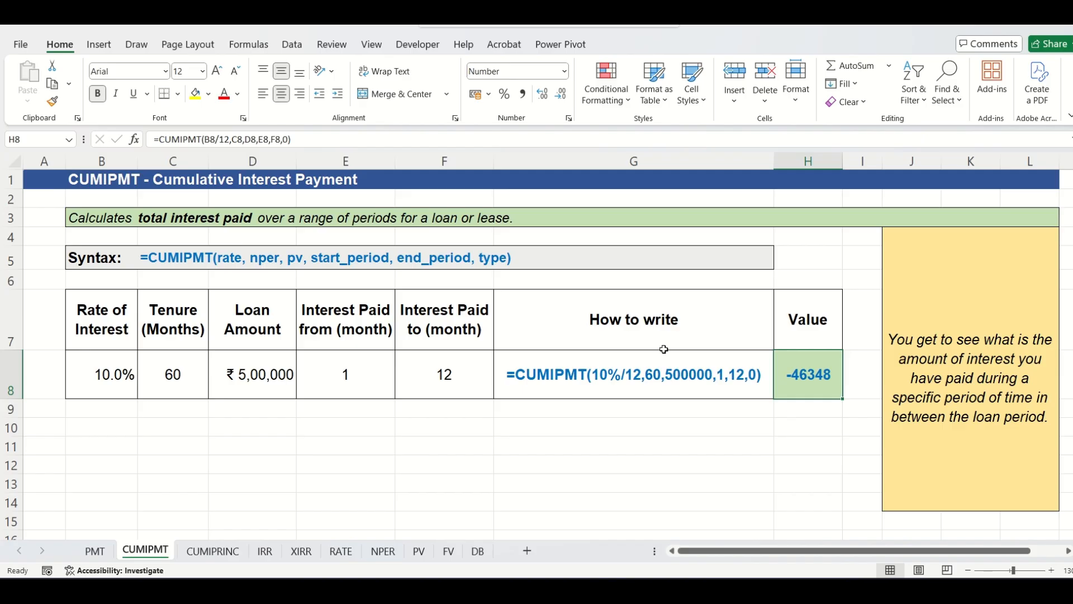
- Go to the CUMIPRINC sheet and calculate the cumulative principal in H8 with =CUMPRINC(B8/12,C8,D8,E8,F8,0)
click(193, 551)
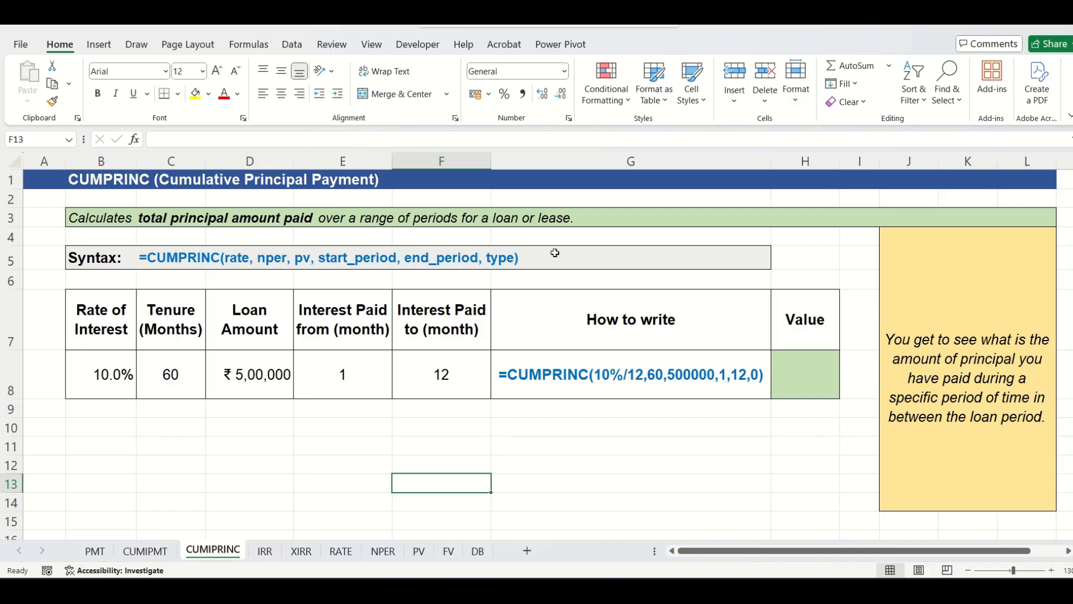
click(805, 374)
text(=CUMP)
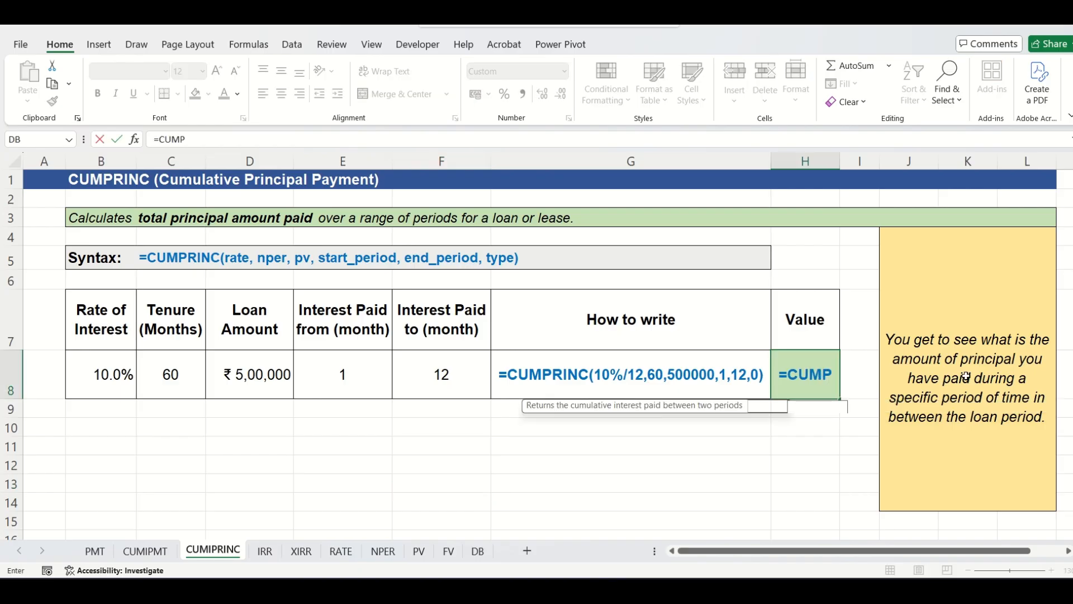
text(RINC()
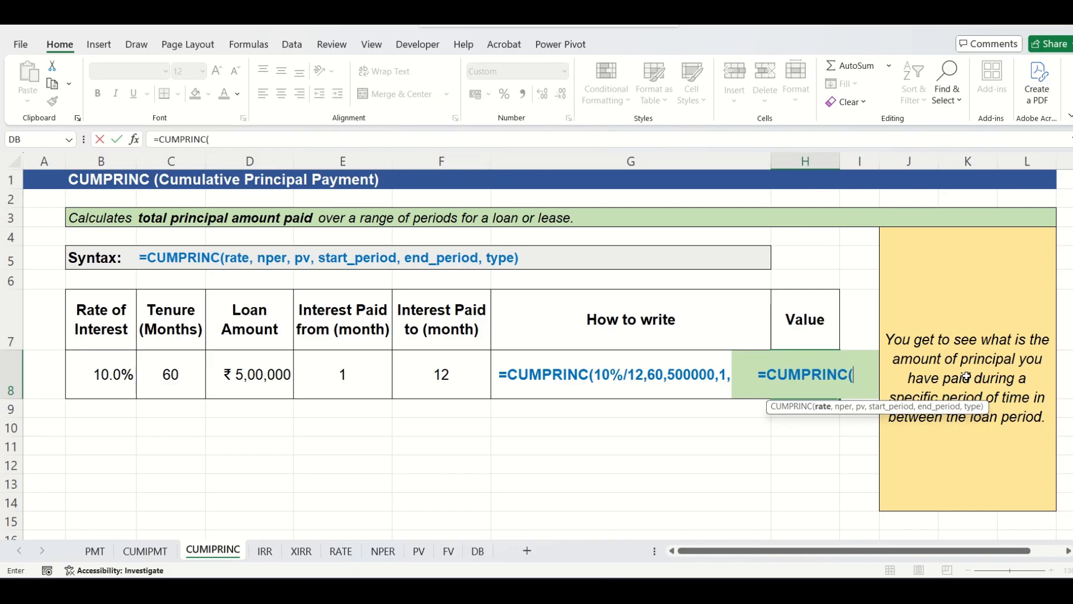
click(121, 358)
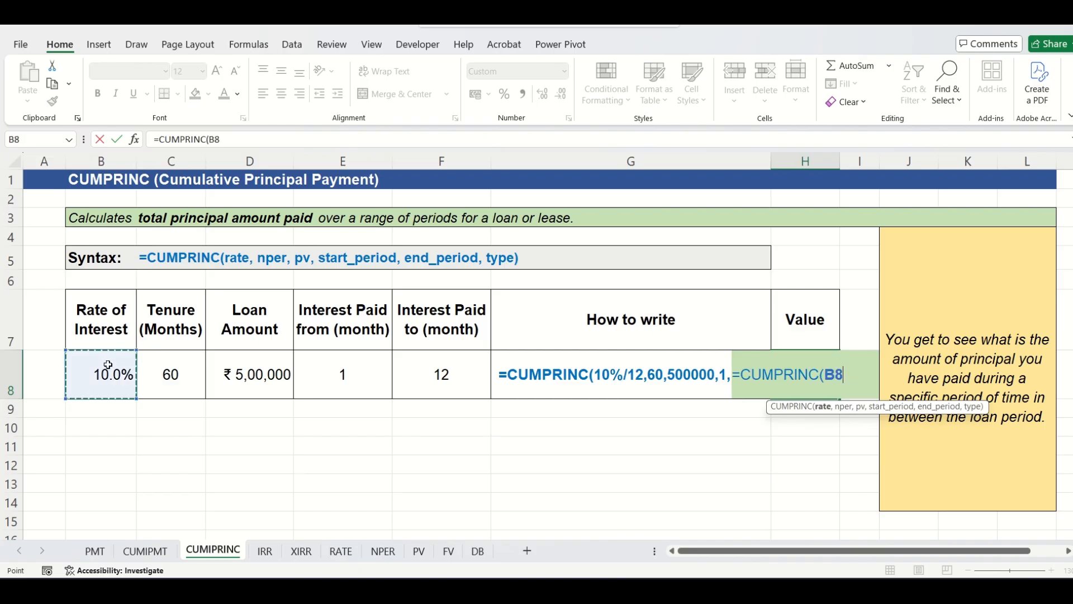
text(/1)
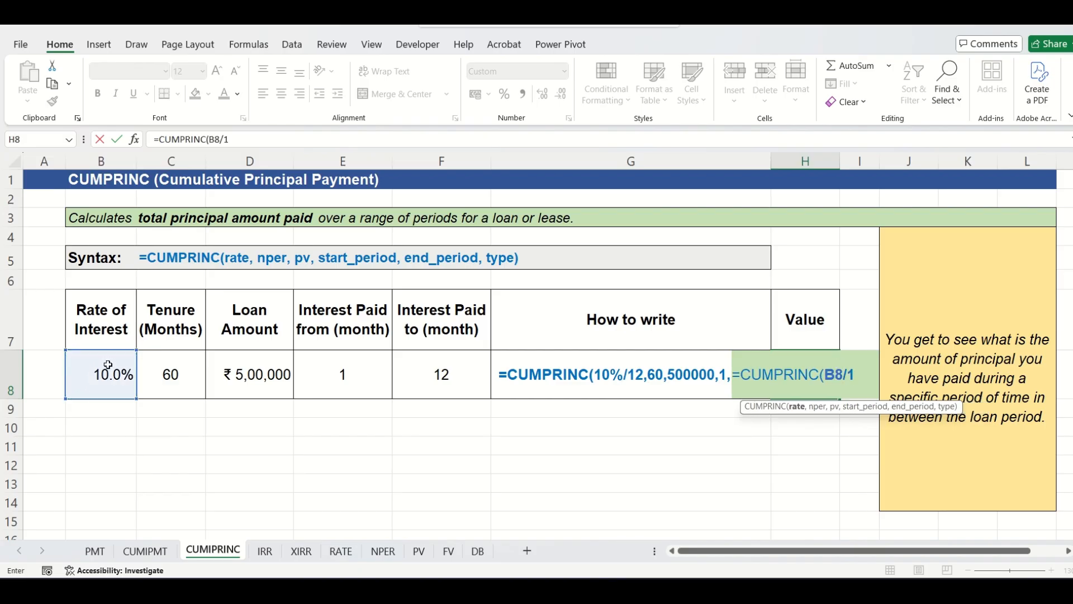
text(2,)
click(164, 372)
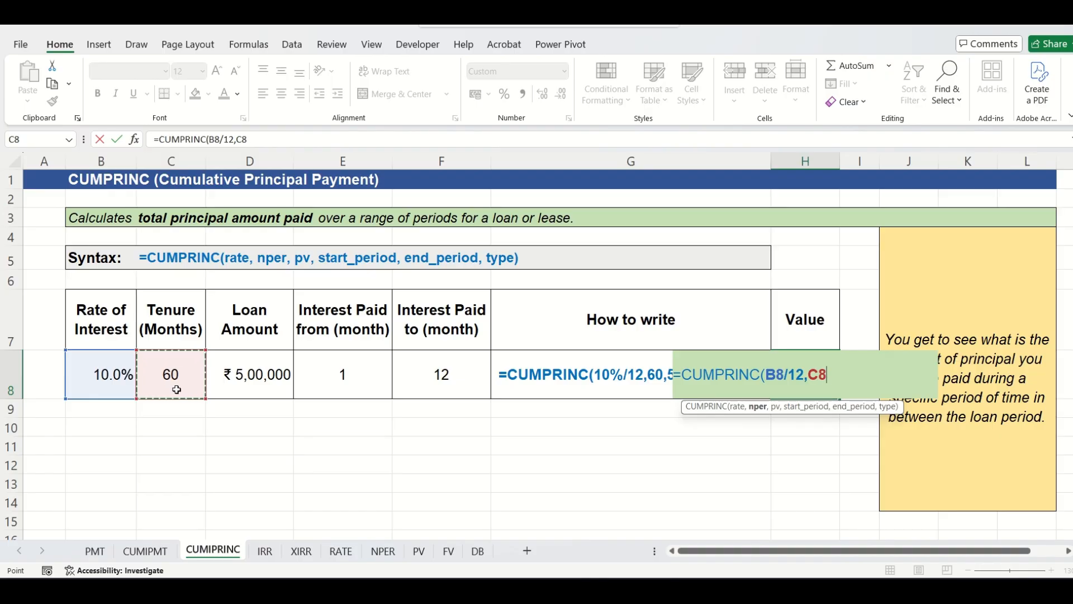
text(,)
click(247, 385)
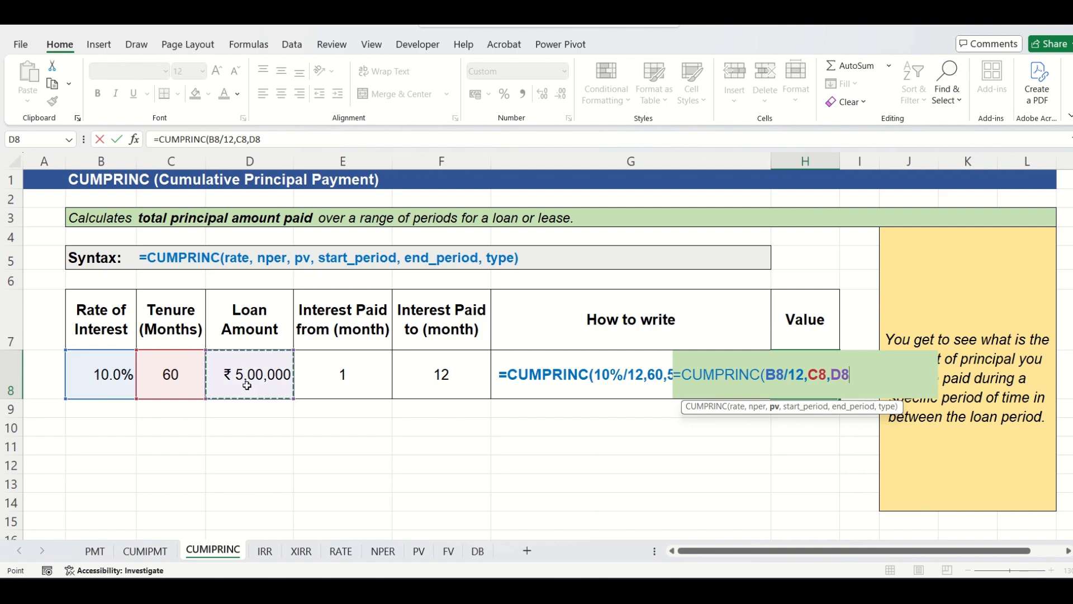
text(,)
click(335, 387)
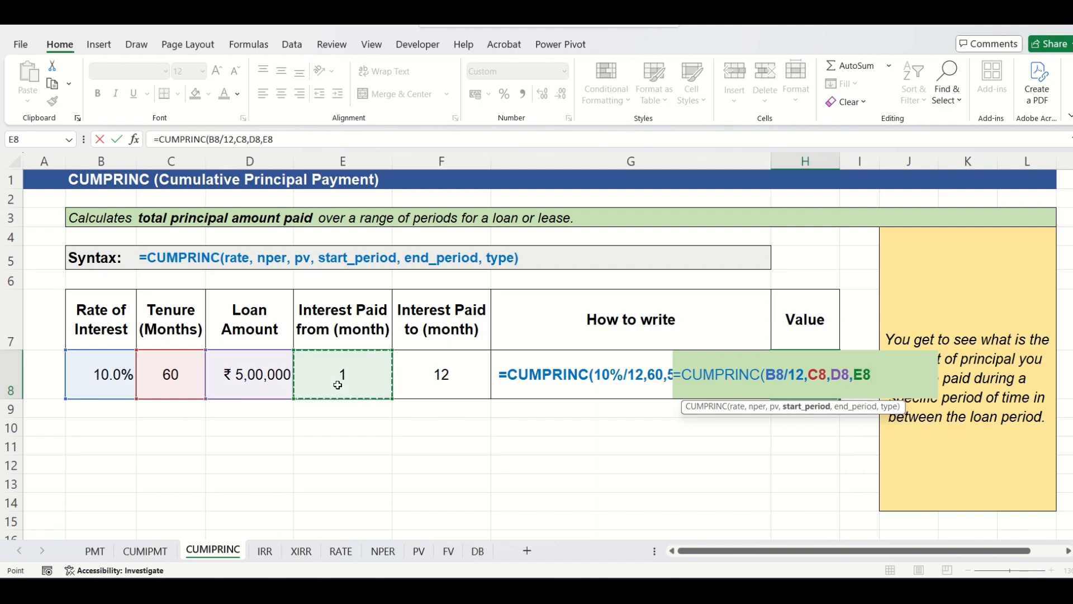
text(,)
click(431, 387)
text(,0)
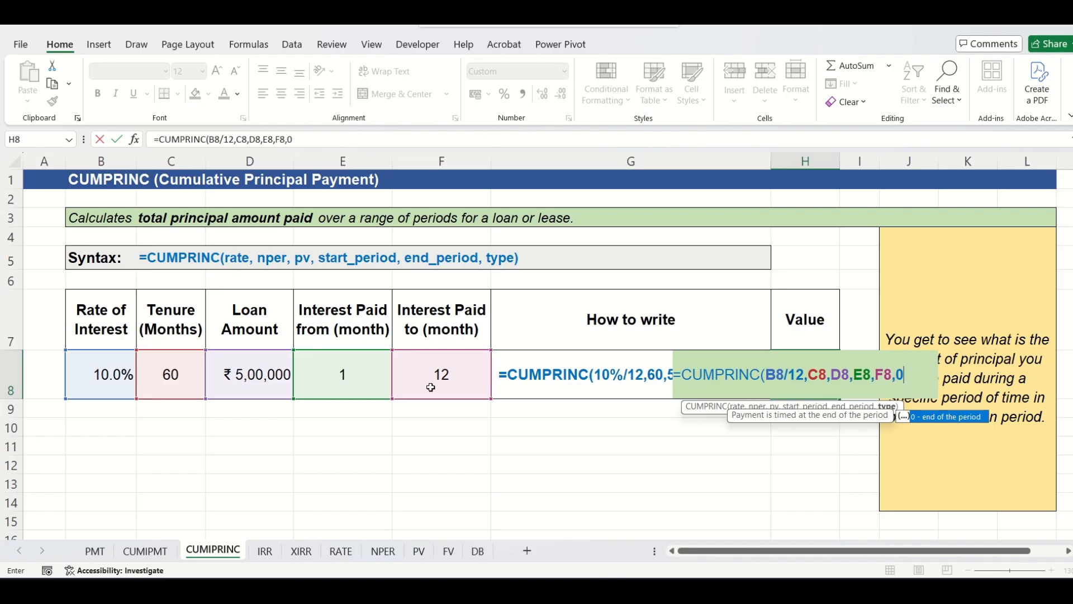
text())
key(Return)
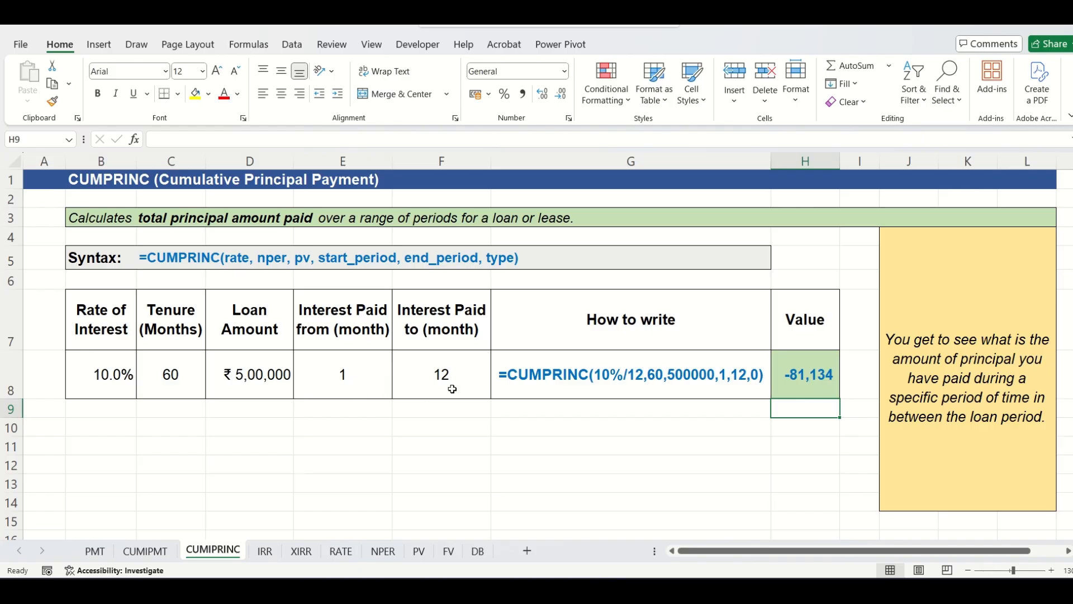
click(802, 375)
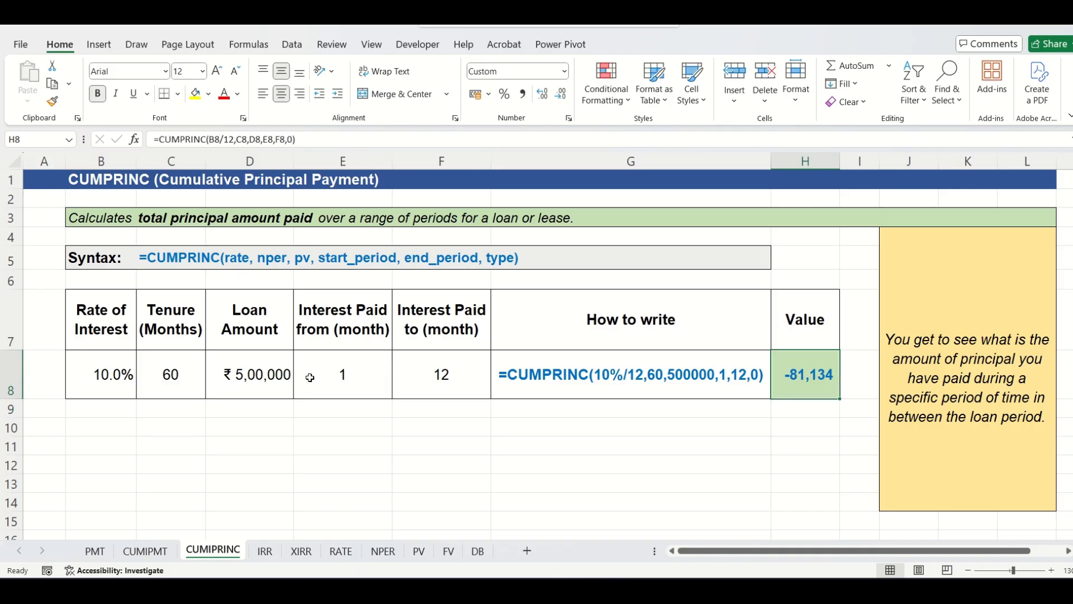
- Set the start month in E8 to 13 and the end month in F8 to 24, and check the value in H8
click(330, 373)
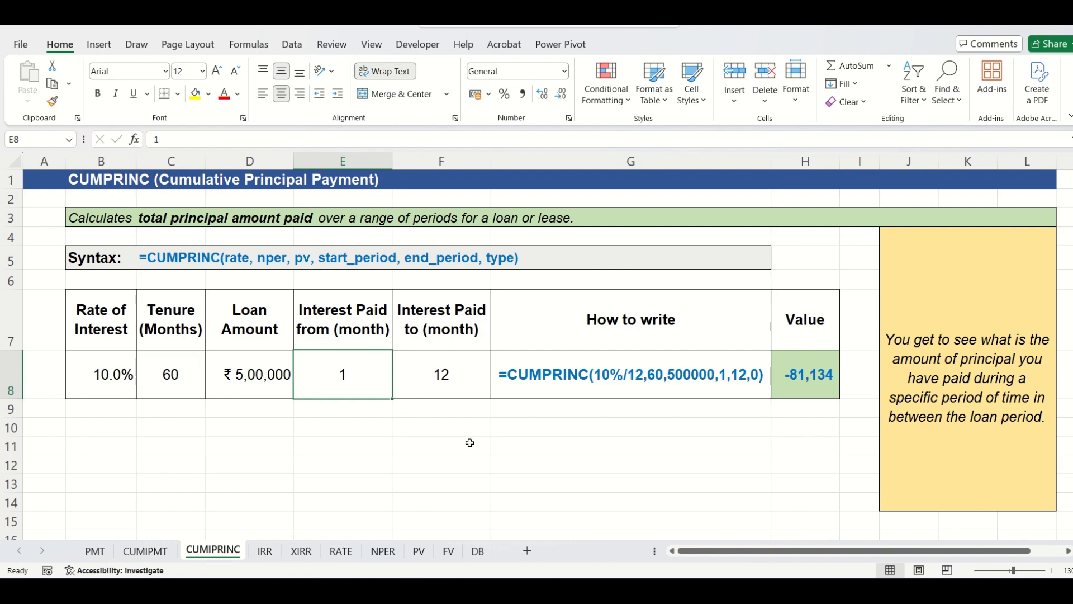
text(13)
key(Tab)
text(24)
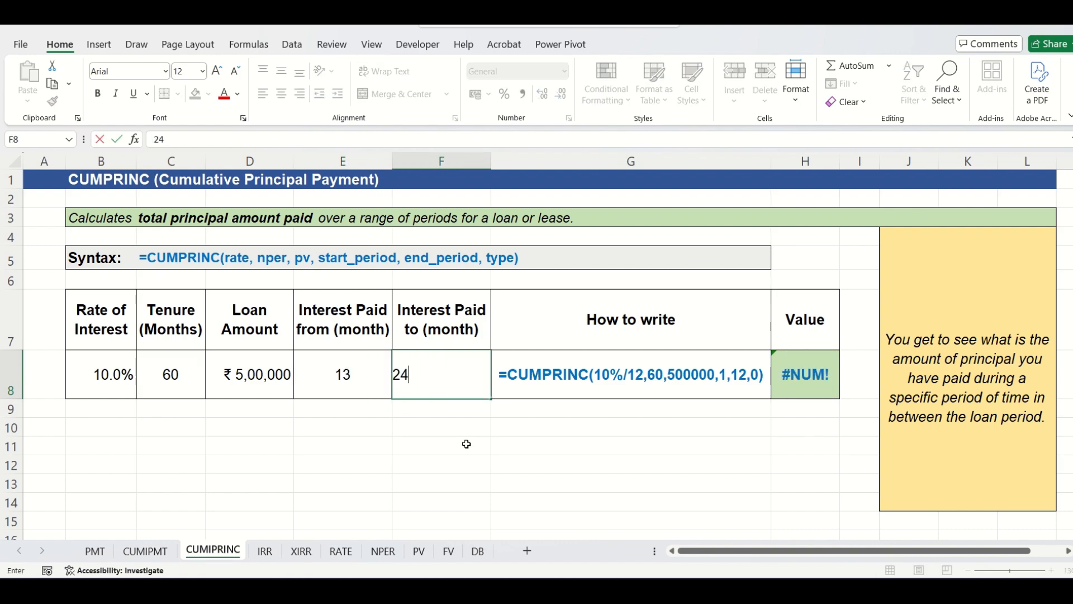
key(Tab)
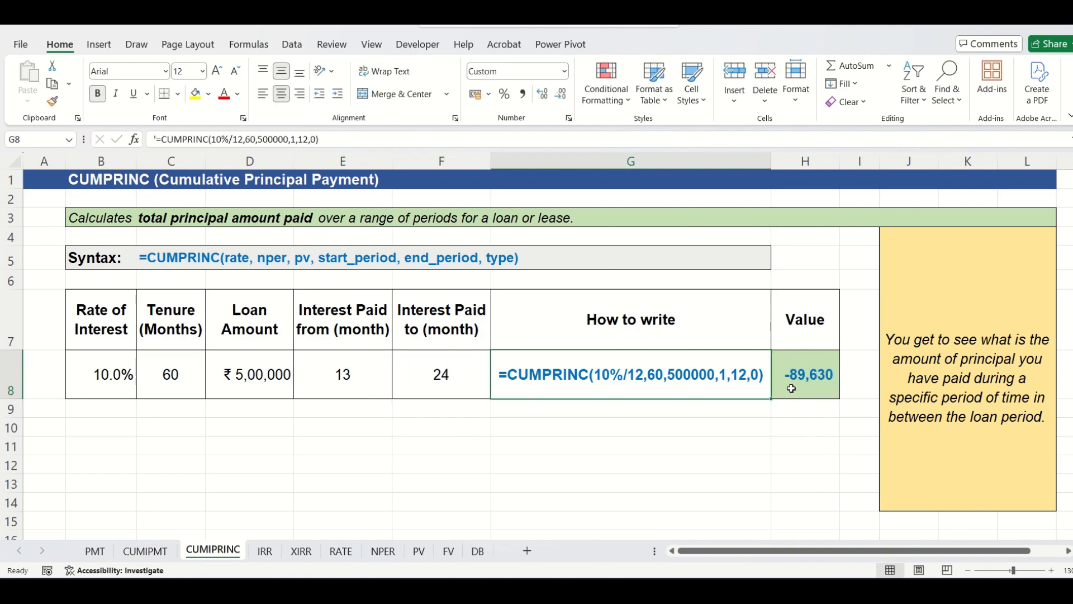
click(828, 386)
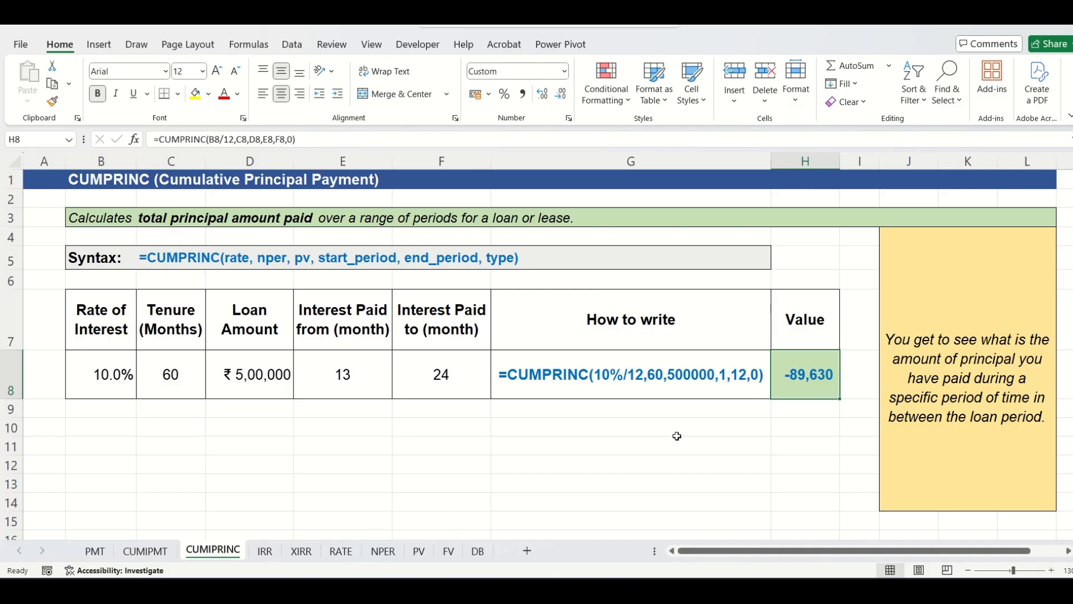
- Go to the IRR sheet and review the yearly cash flows in C9:C14
click(274, 552)
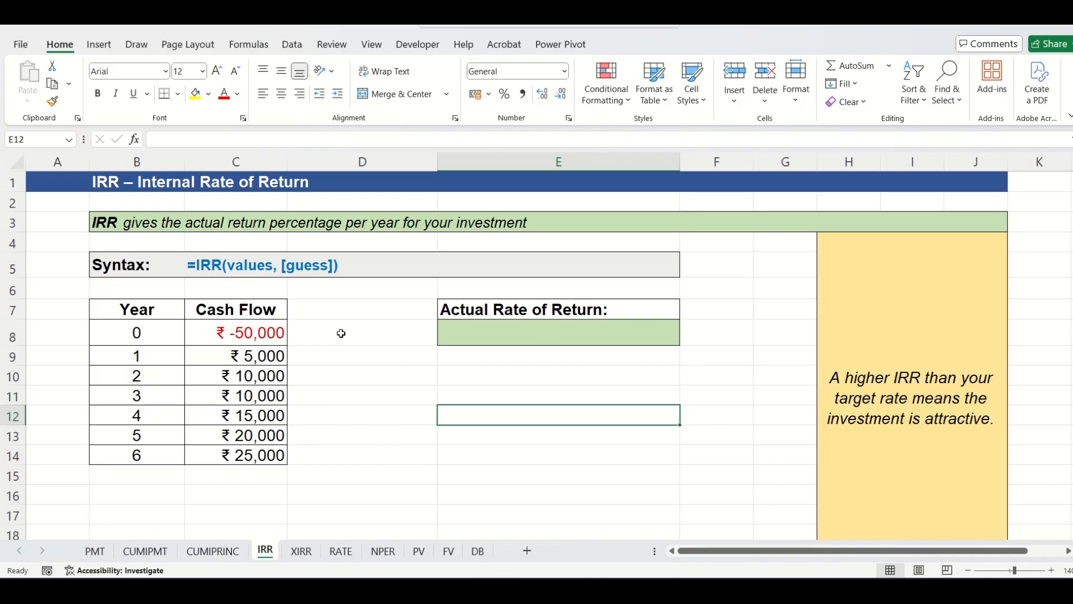
click(285, 362)
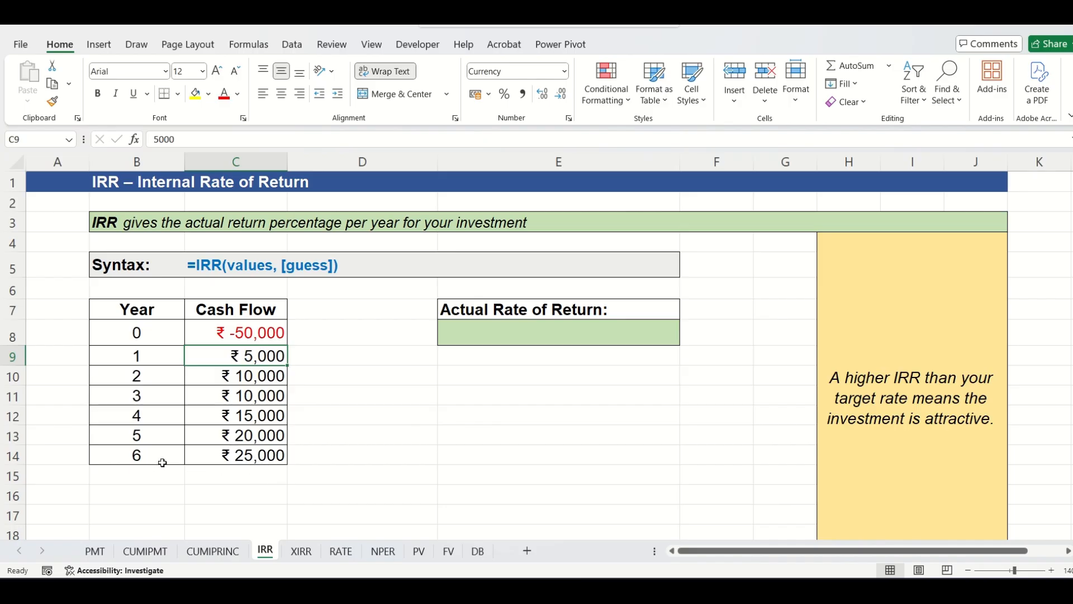
drag(273, 355, 274, 448)
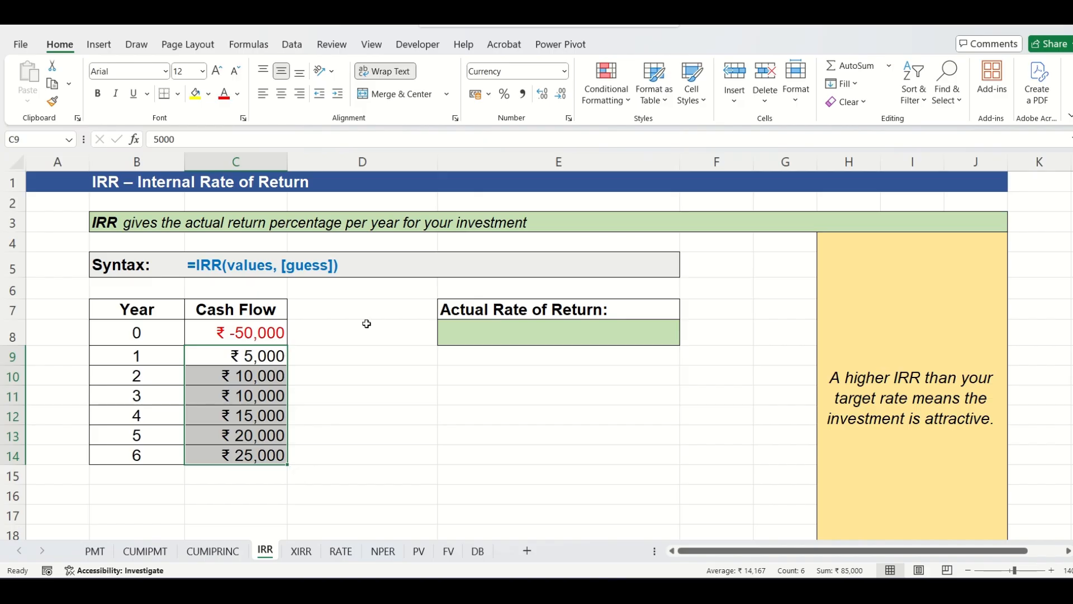
- Calculate the actual rate of return in E8 with =IRR(C8:C14) and check the formula
click(530, 337)
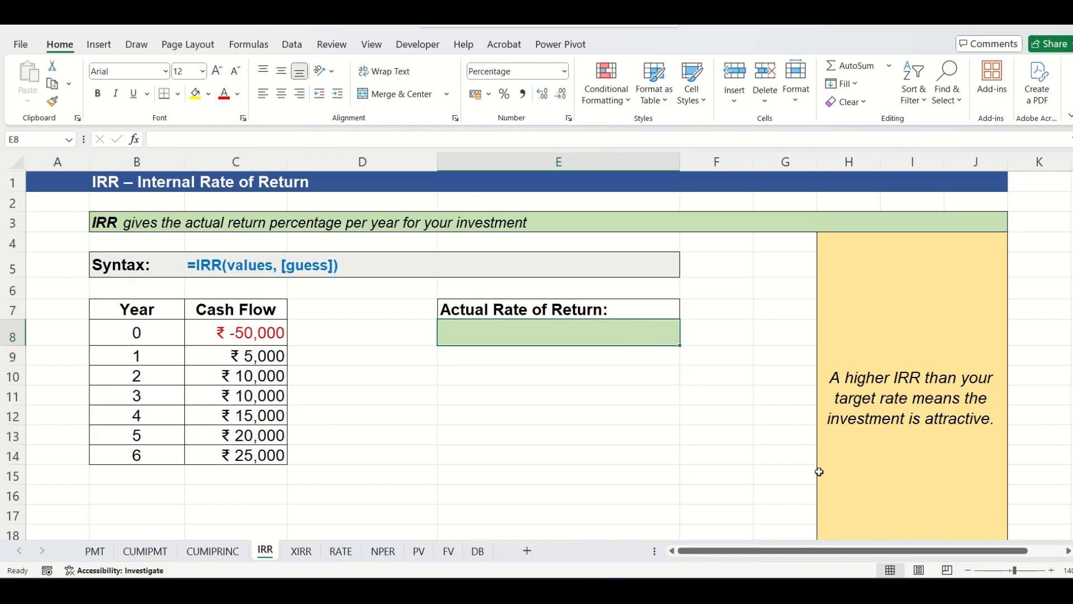
text(=IRR)
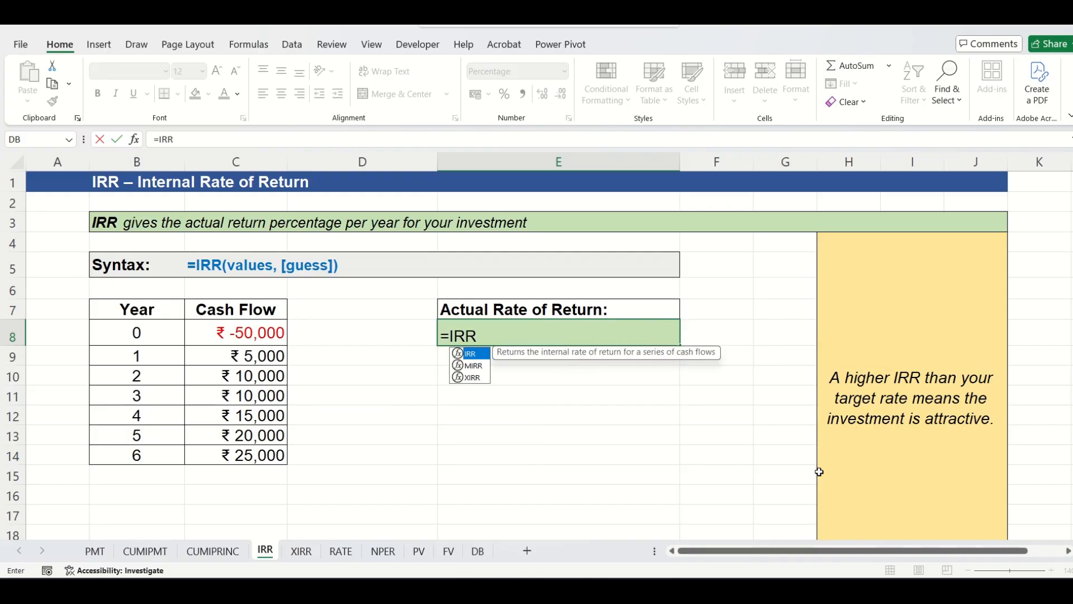
text(()
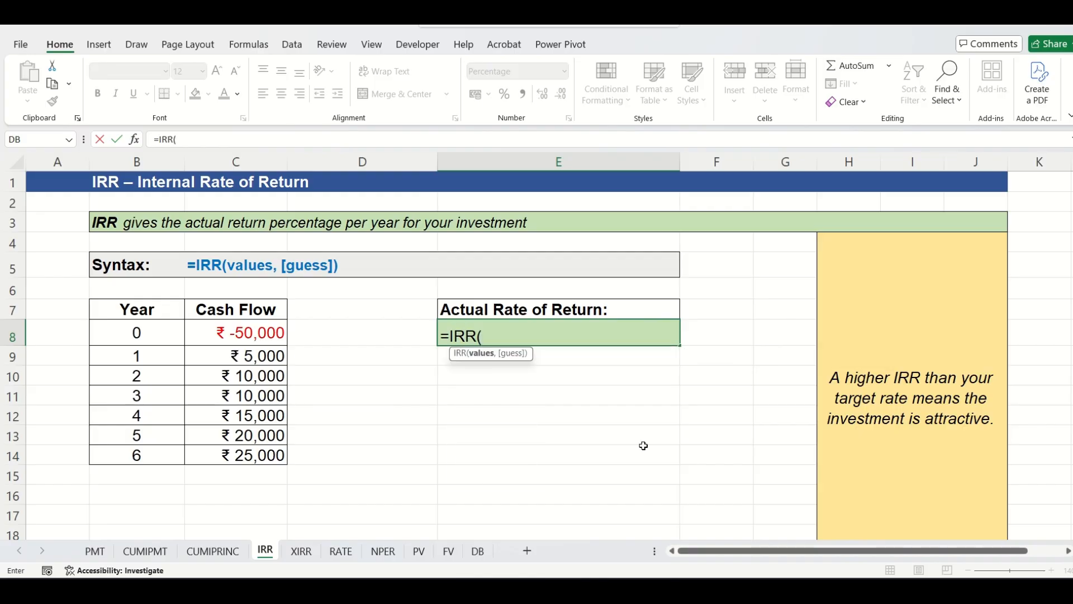
click(241, 334)
drag(242, 334, 253, 456)
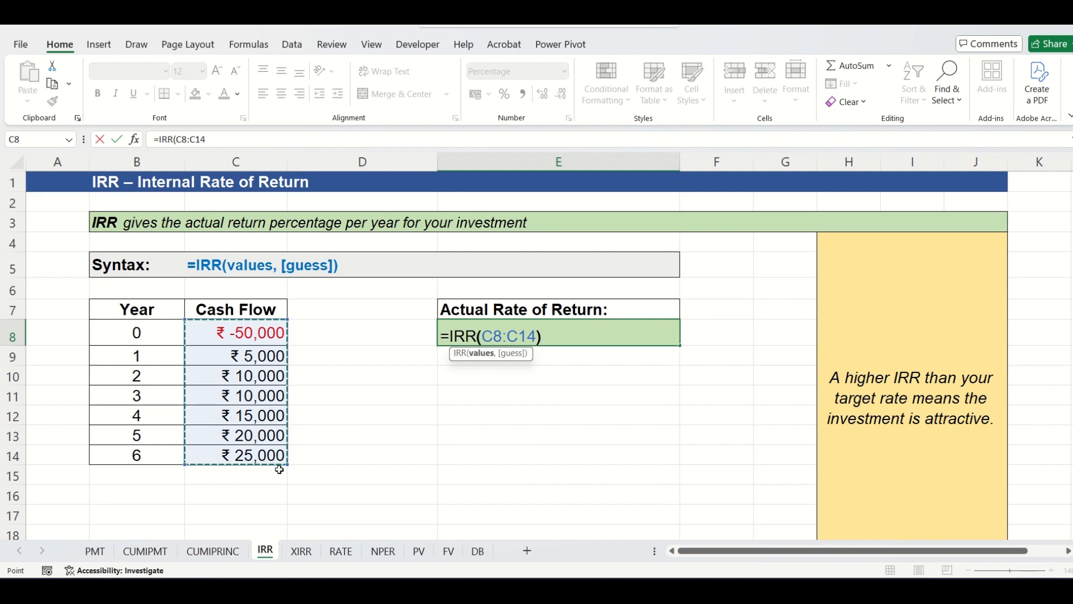
key(Return)
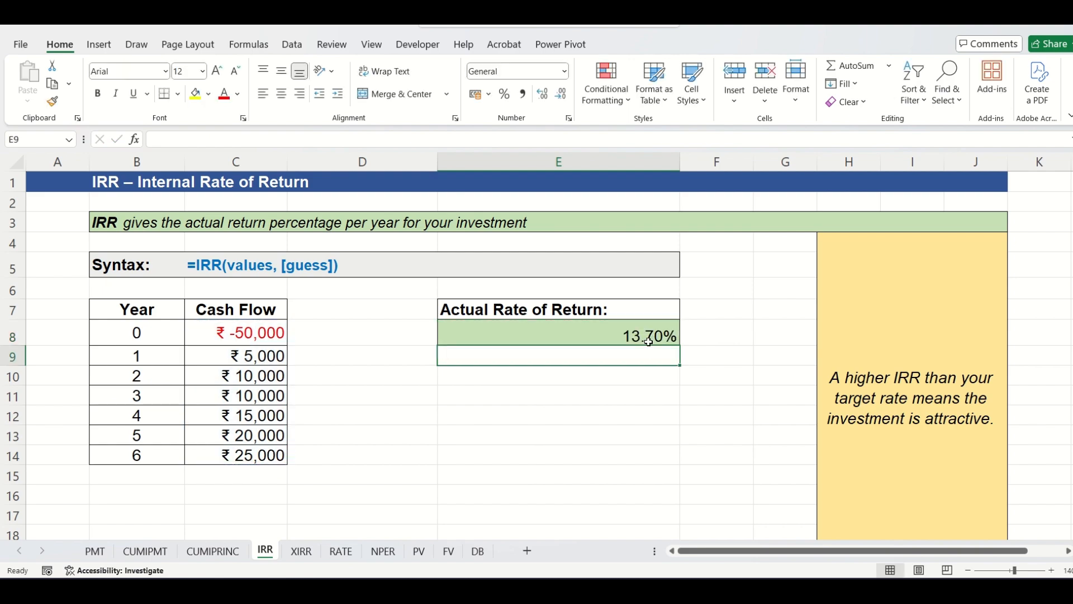
click(668, 338)
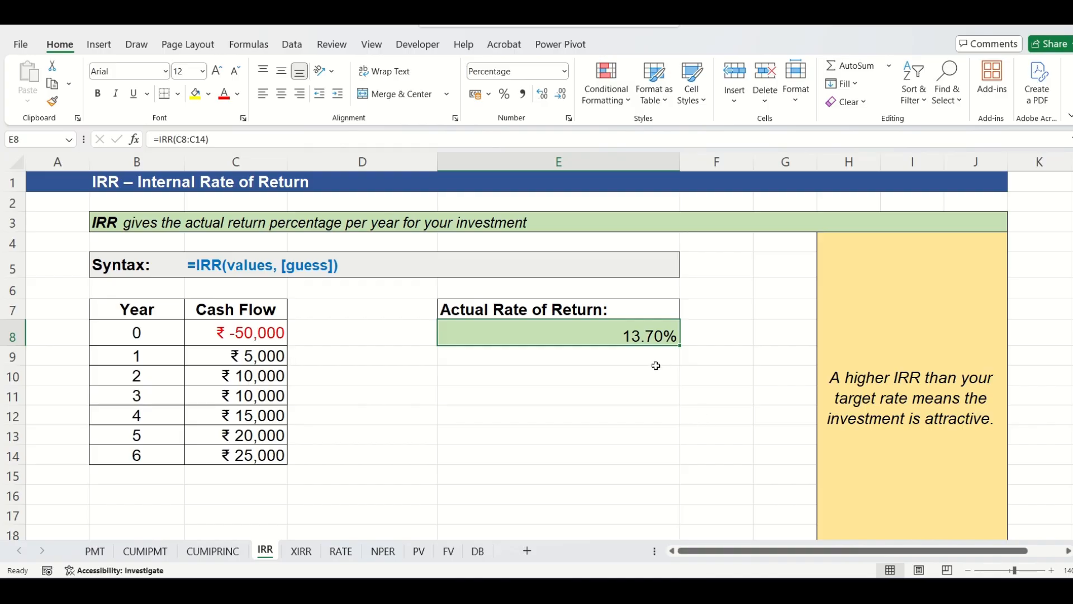
- Set the year 3 cash flow in C11 to 0 to test its effect on the rate of return
click(276, 399)
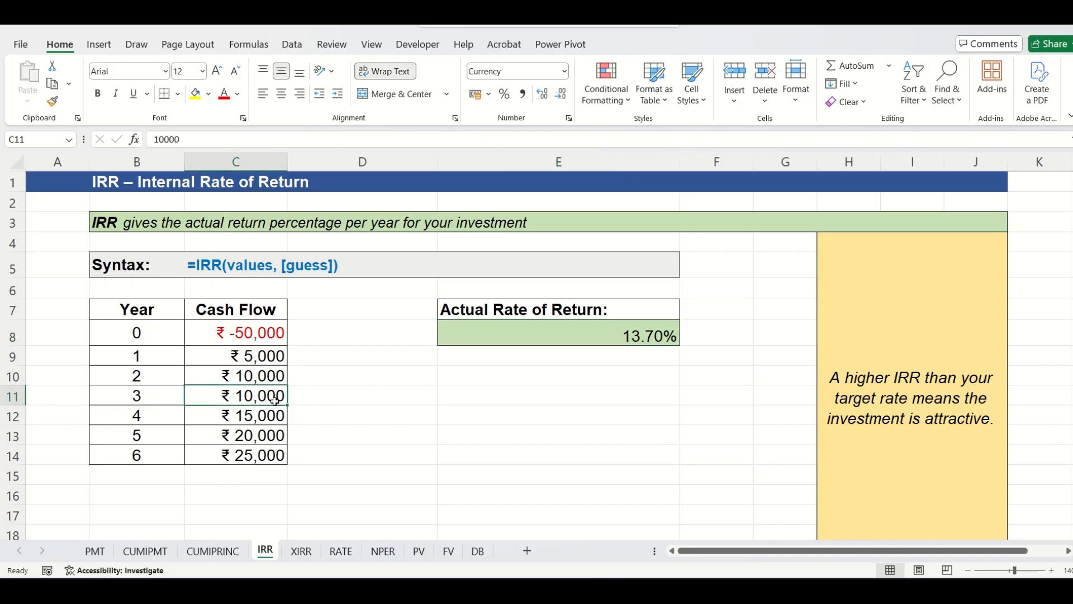
text(0)
key(Return)
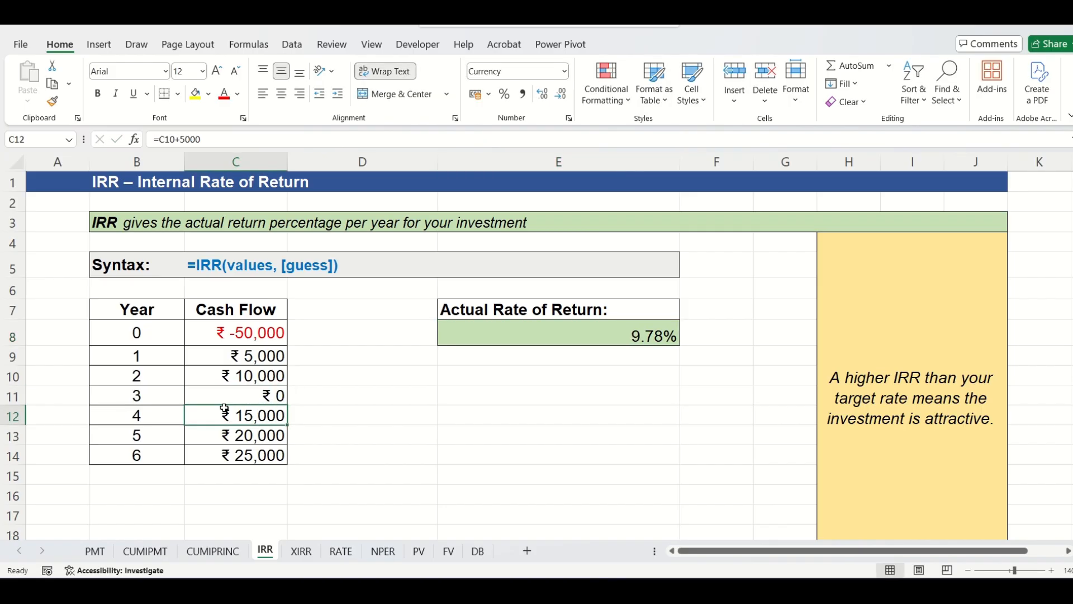
click(164, 396)
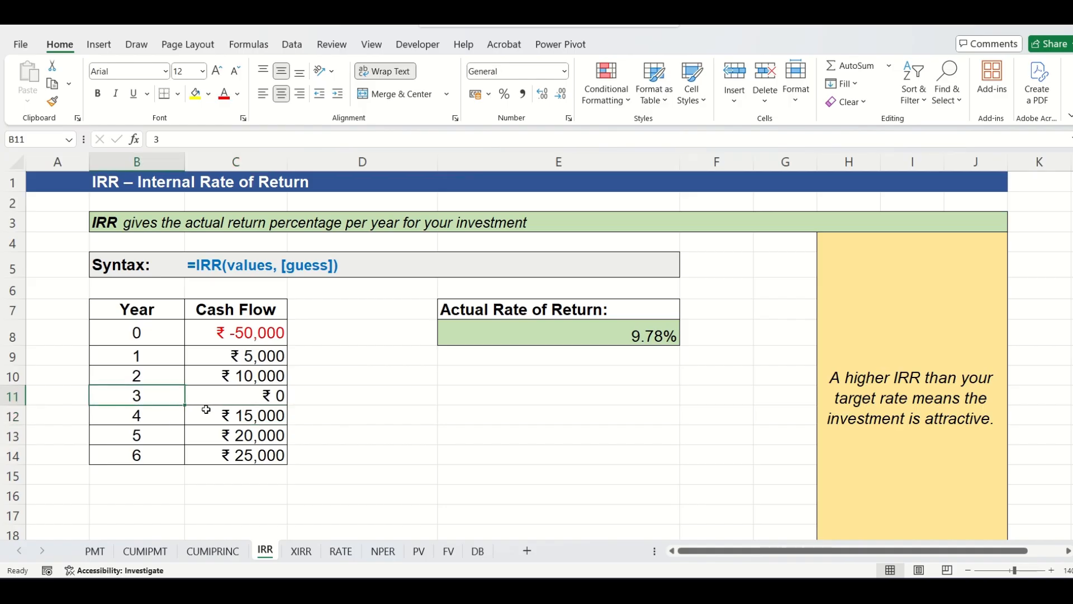
click(7, 396)
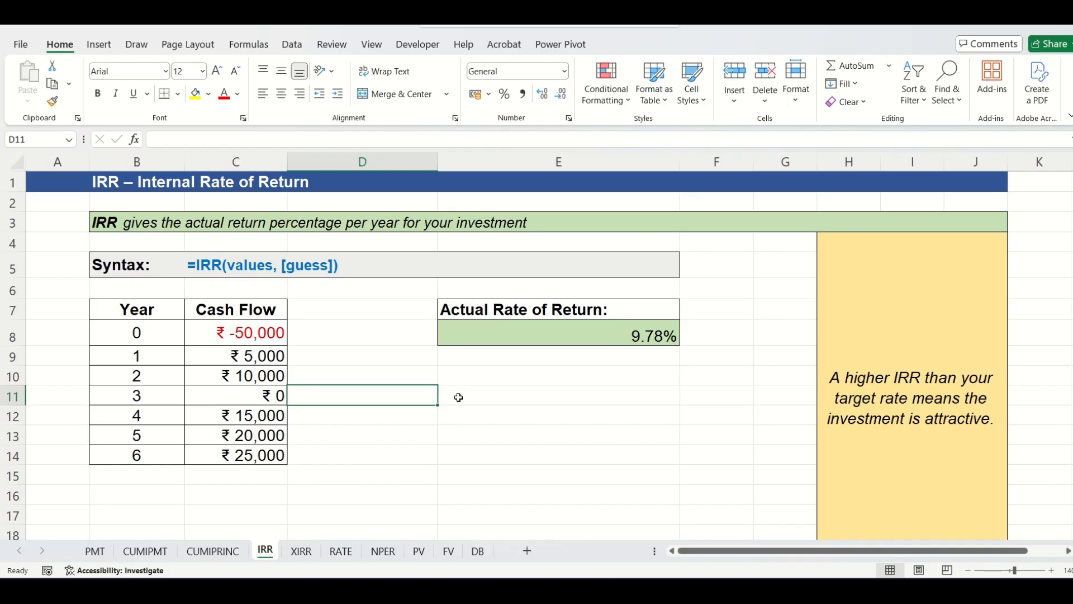
- Go to the XIRR sheet and examine the irregular dates in column B and their cash flows in column C
click(301, 551)
click(414, 380)
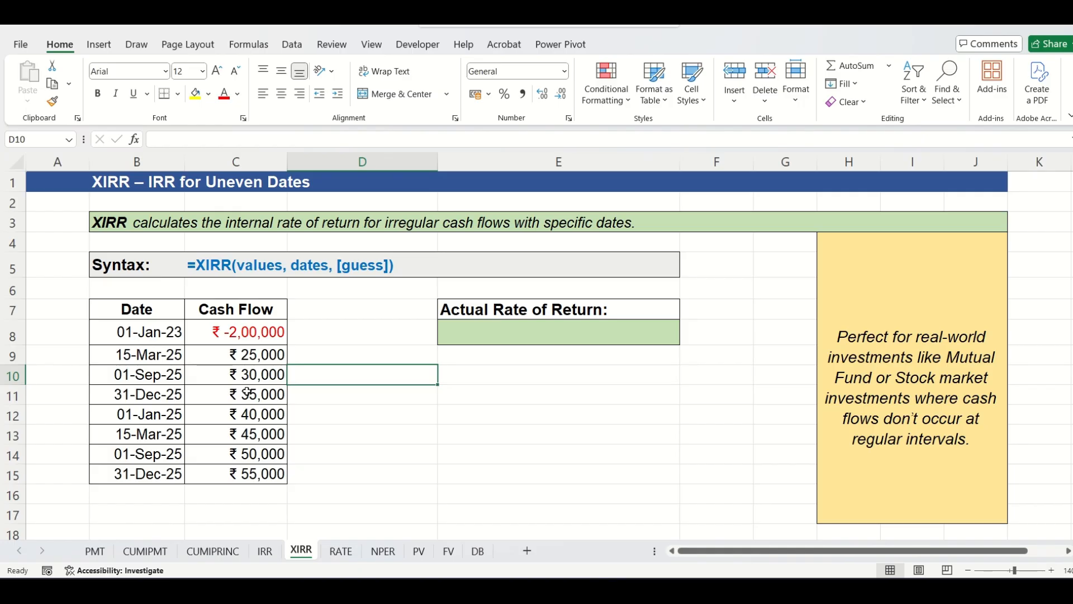
drag(114, 307, 246, 435)
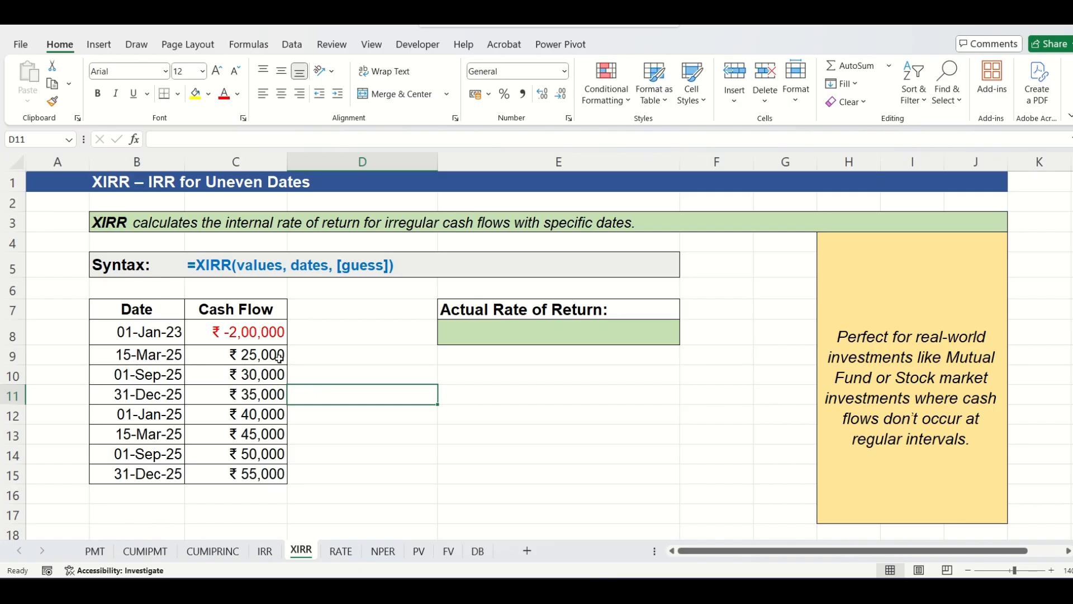
click(269, 378)
click(271, 392)
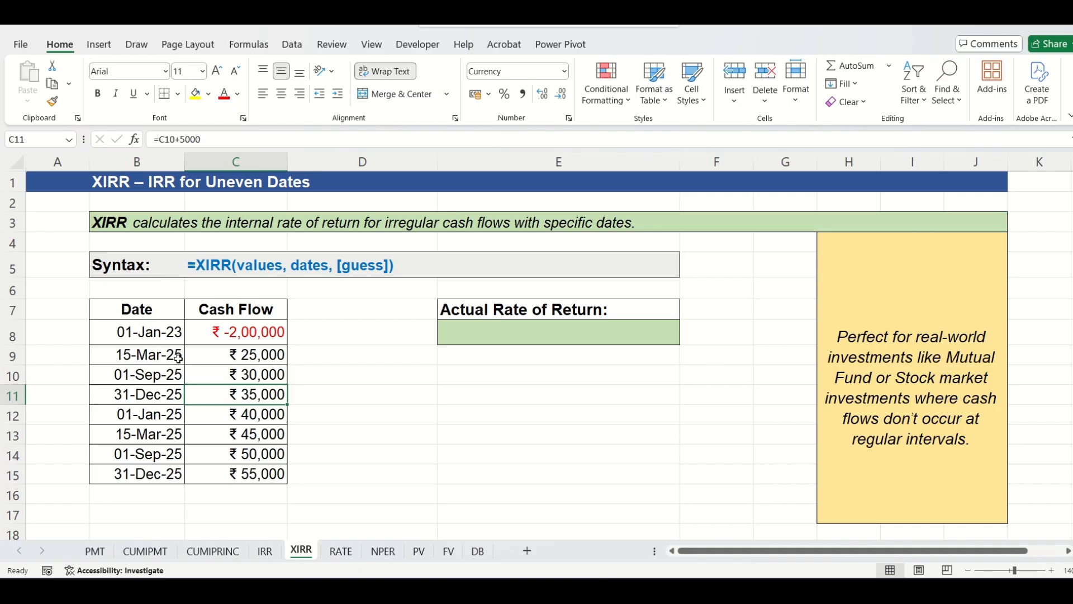
drag(174, 357, 167, 475)
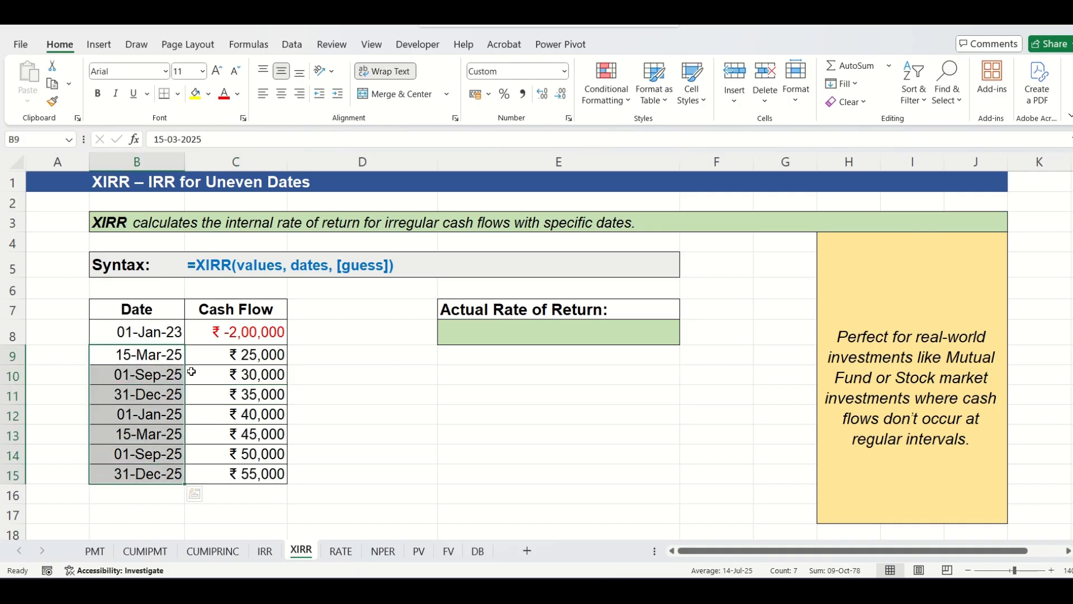
click(178, 395)
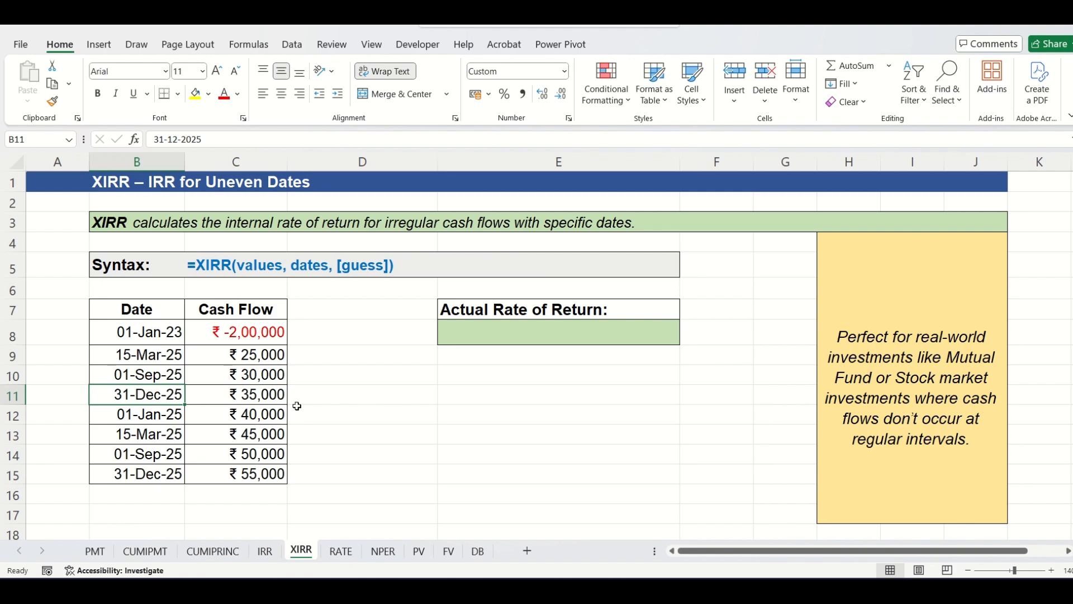
- Calculate the actual rate of return in E8 with =XIRR(C8:C15,B8:B15)
click(509, 338)
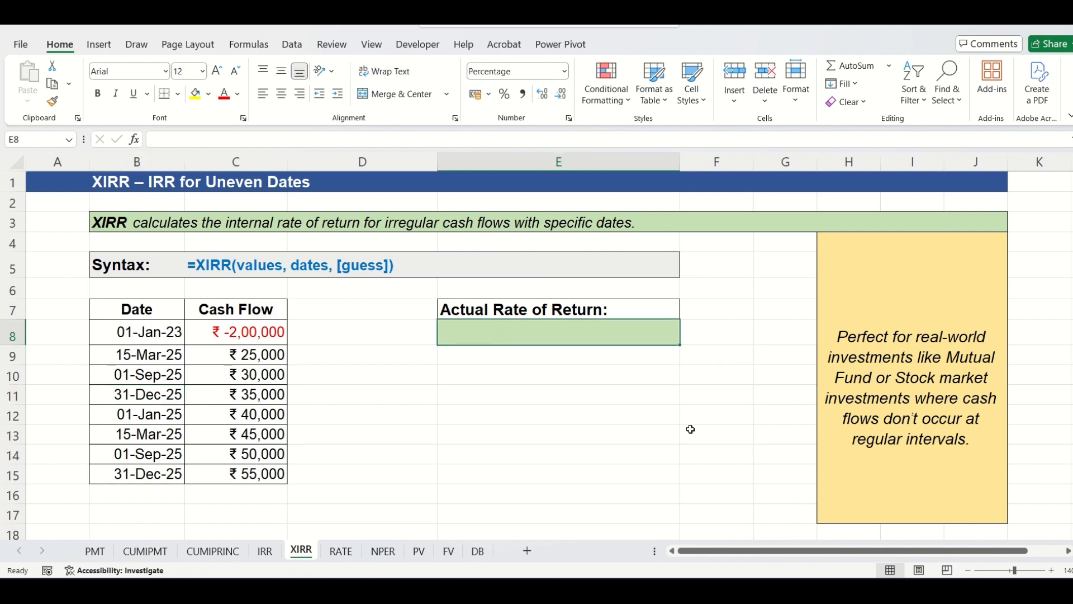
text(=XIRR)
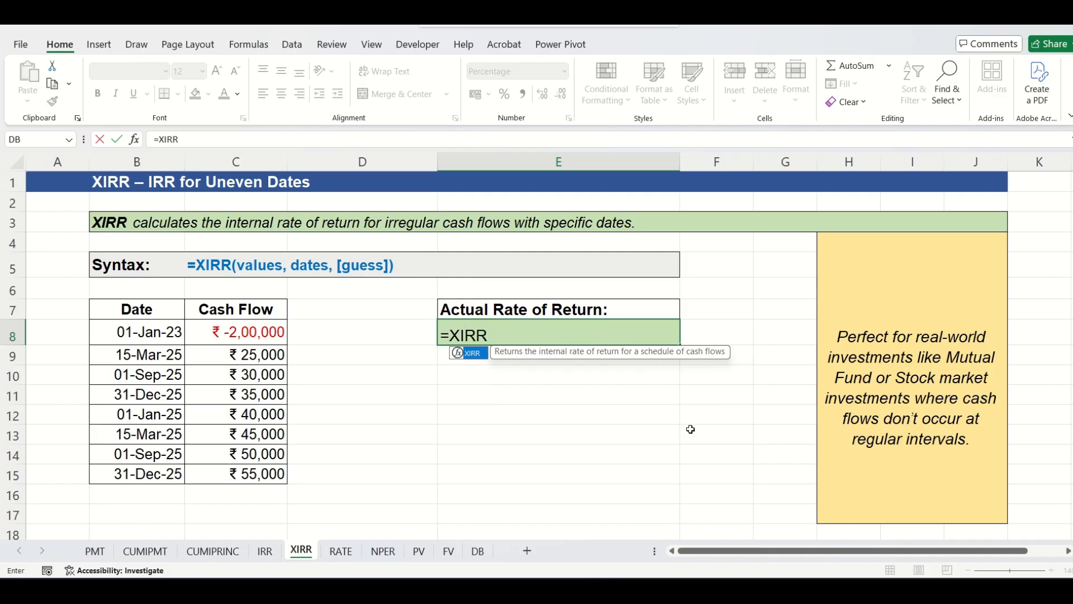
text(()
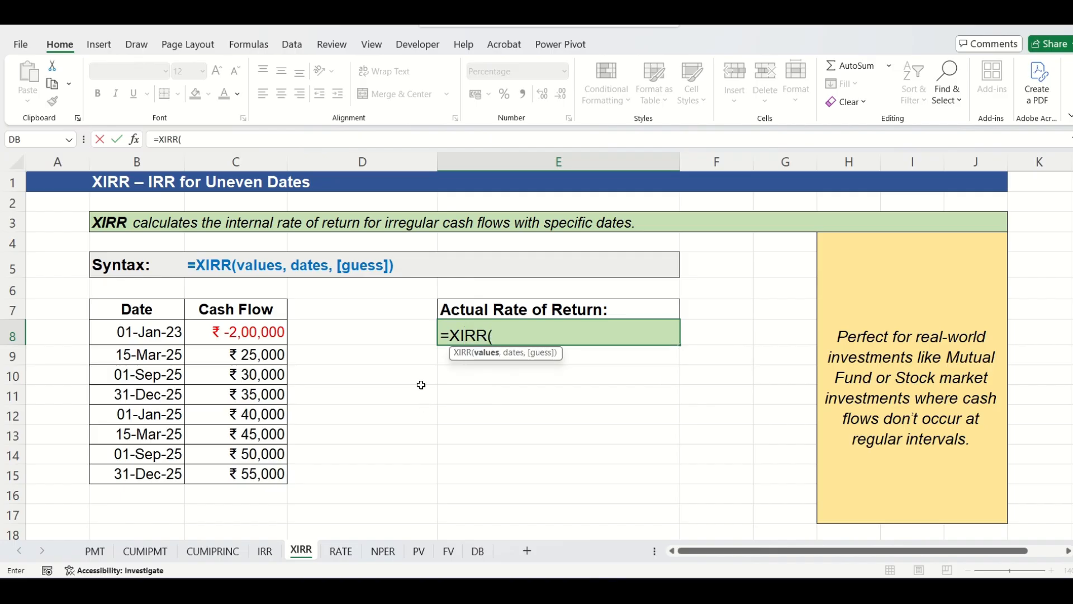
drag(286, 344, 211, 473)
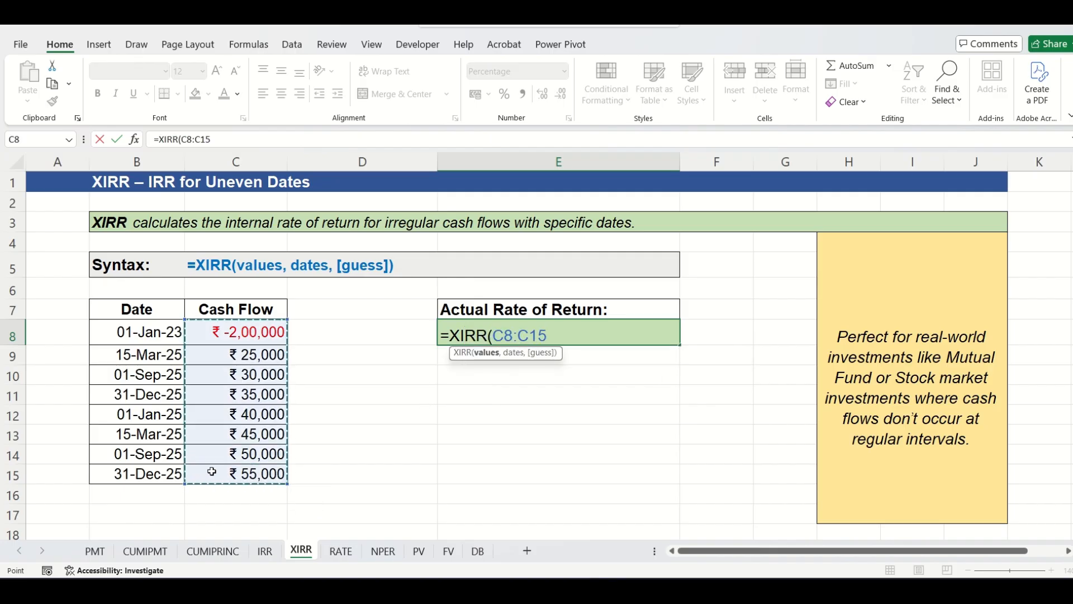
text(,)
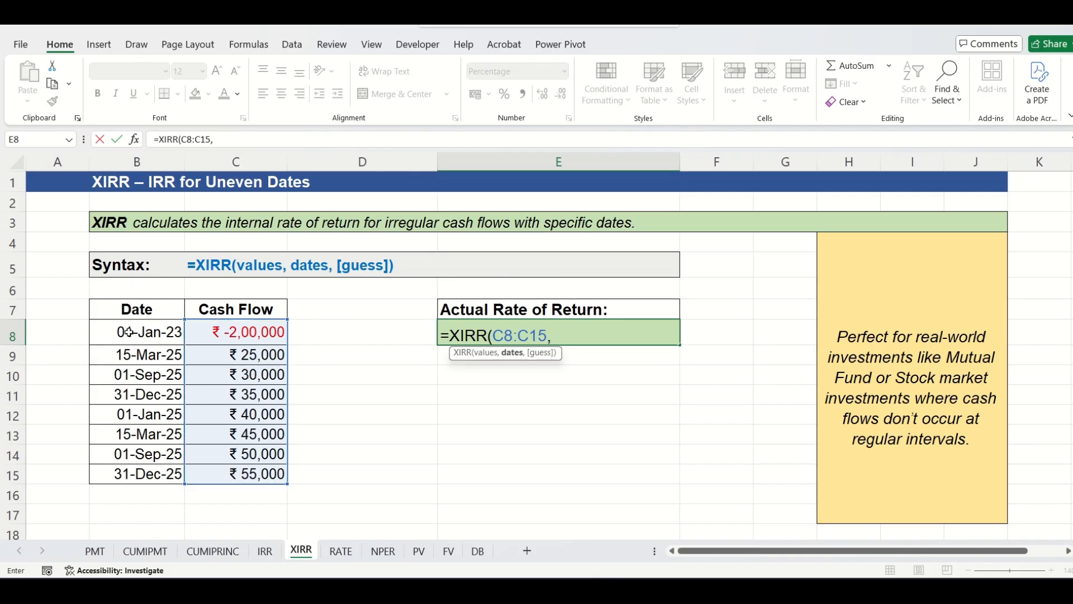
drag(125, 332, 125, 474)
text())
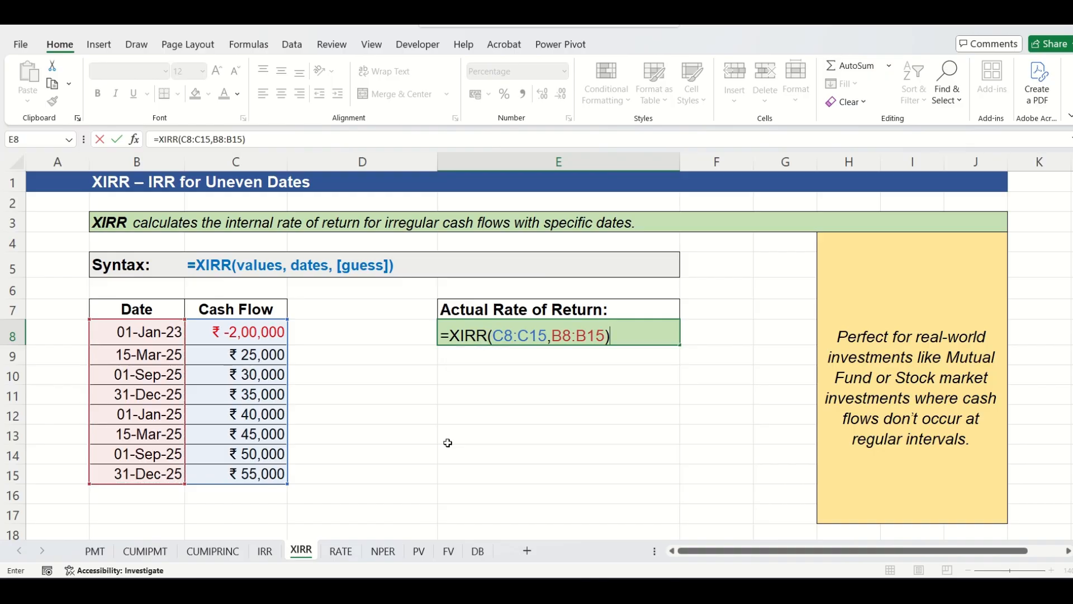
key(Return)
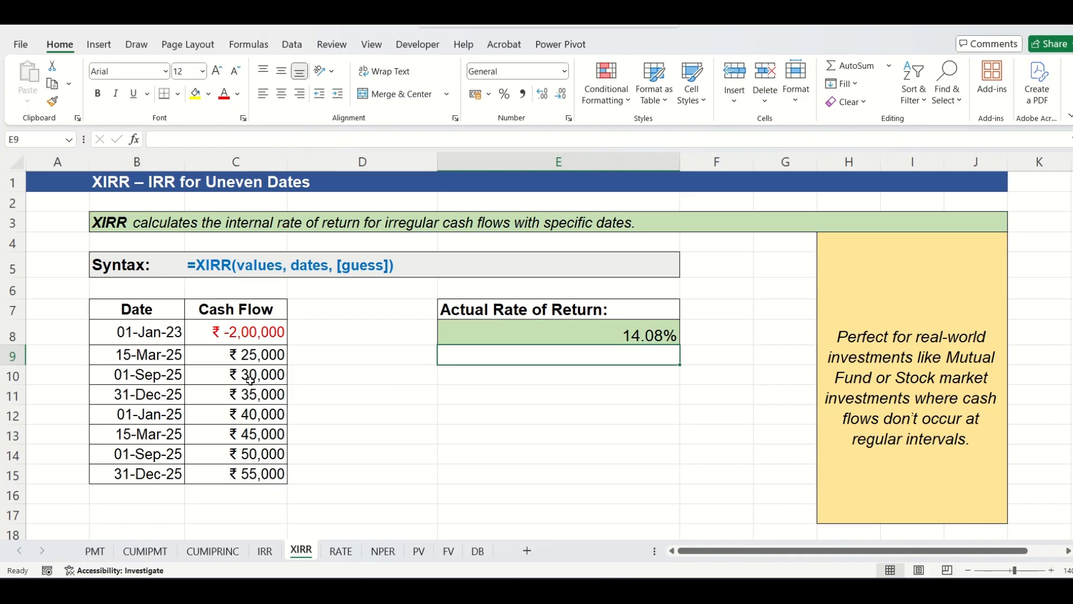
- Set the cash flow in C9 to 0 and the final cash flow in C15 to 100000 to test the rate of return
click(269, 359)
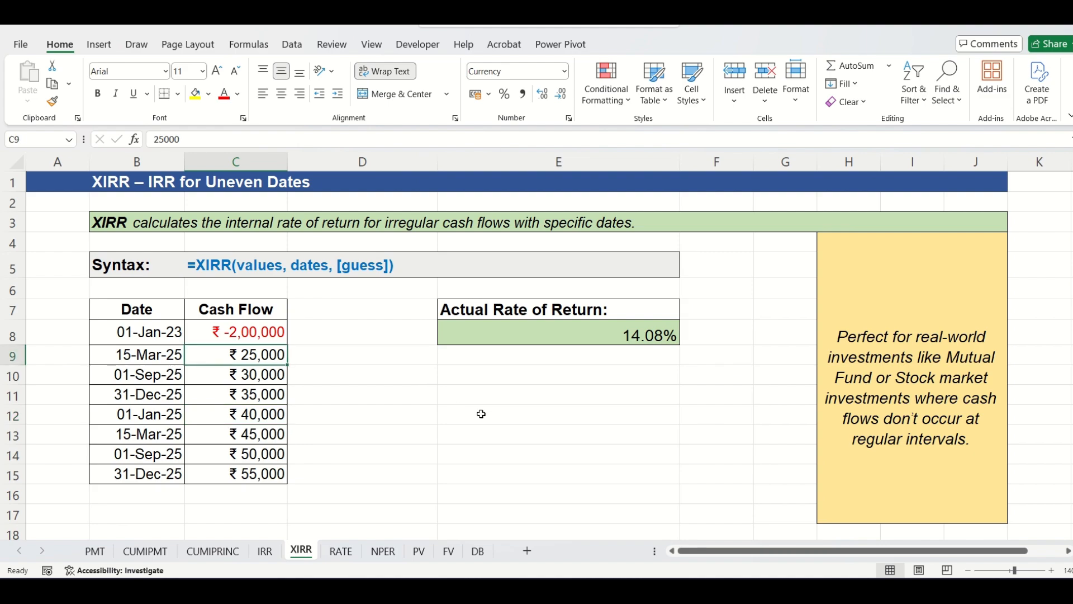
text(0)
key(Return)
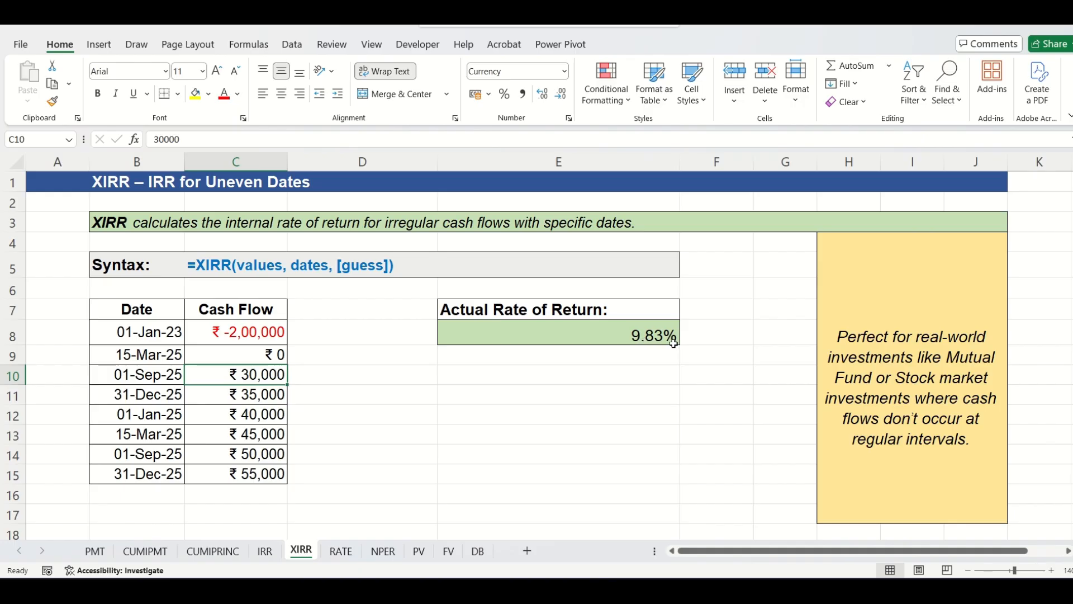
click(251, 469)
text(1000000)
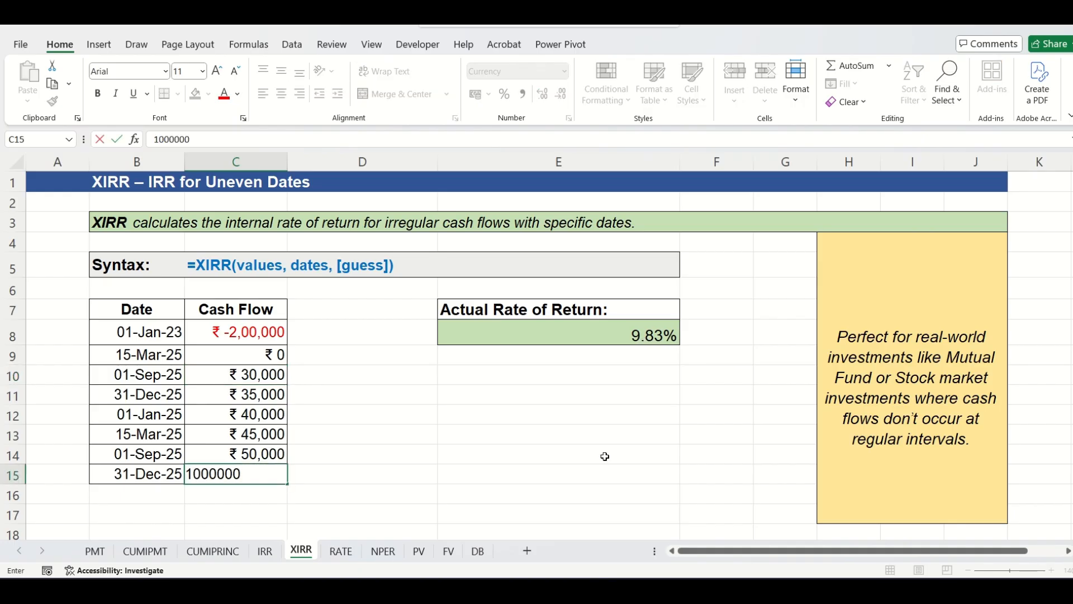
key(BackSpace)
key(Return)
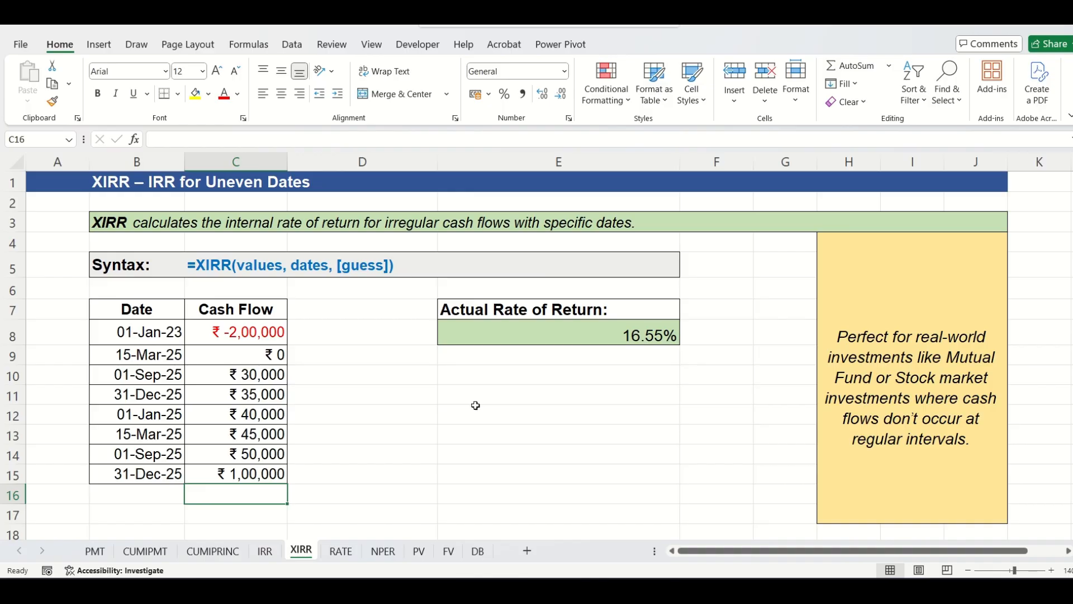
click(522, 402)
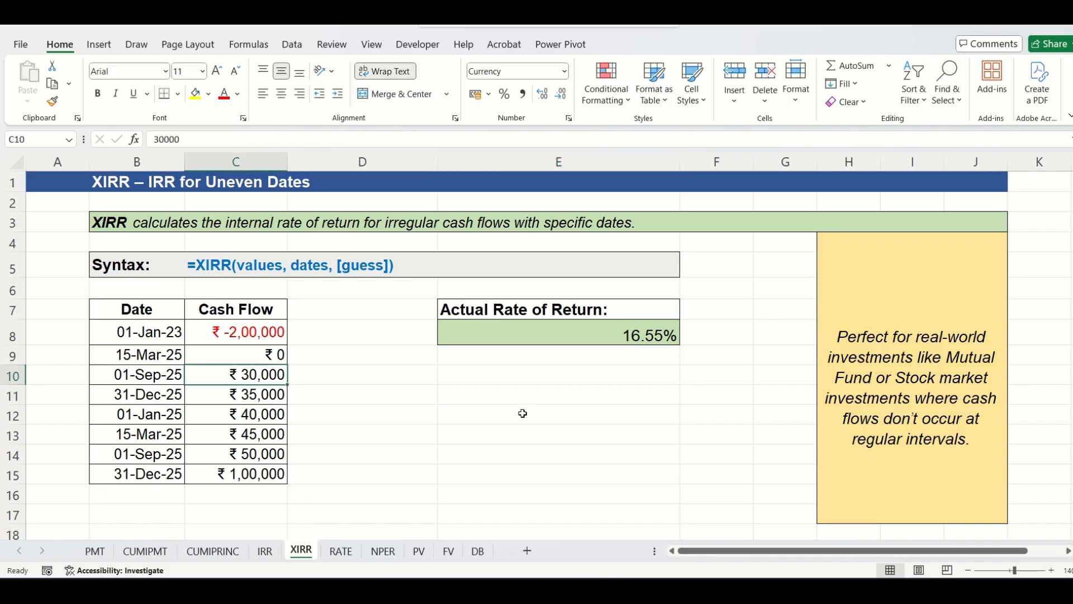
- Go to the RATE sheet and review the monthly payments and tenures of the two loans in rows 8 and 9
click(346, 552)
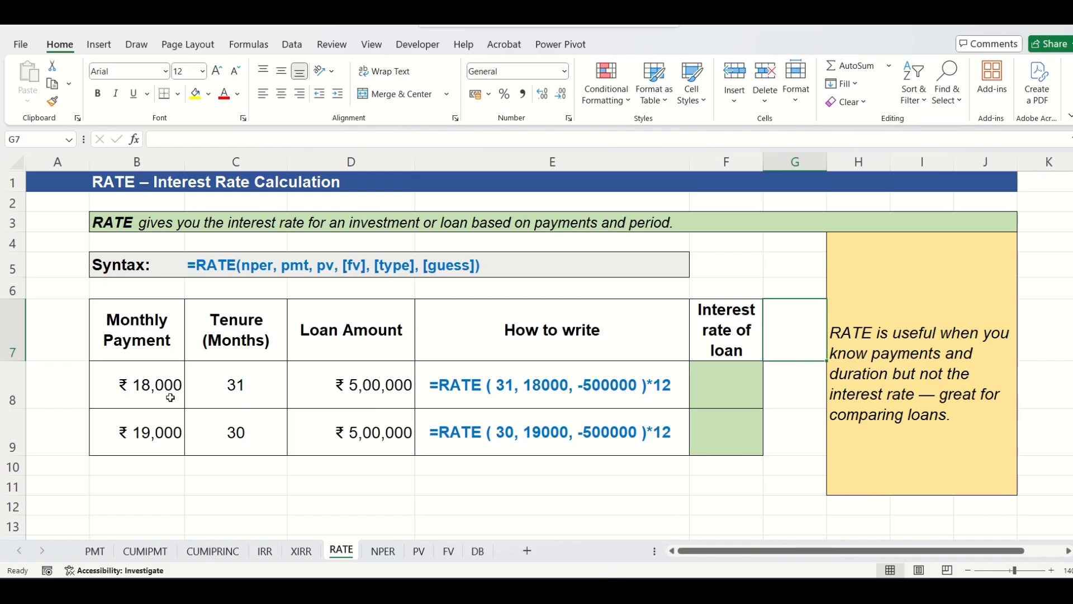
click(263, 392)
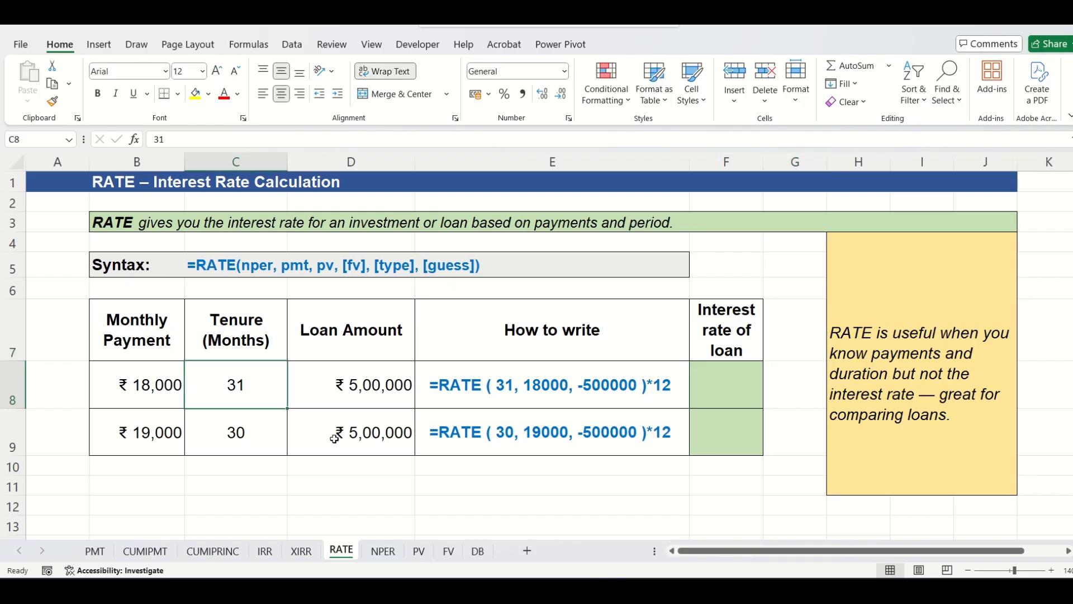
click(166, 434)
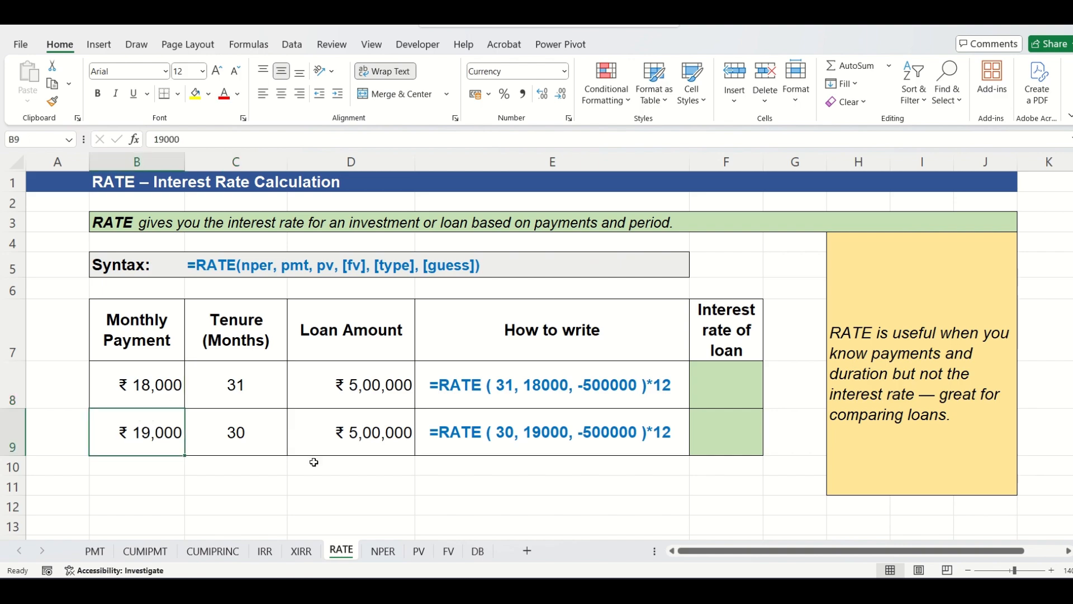
click(258, 445)
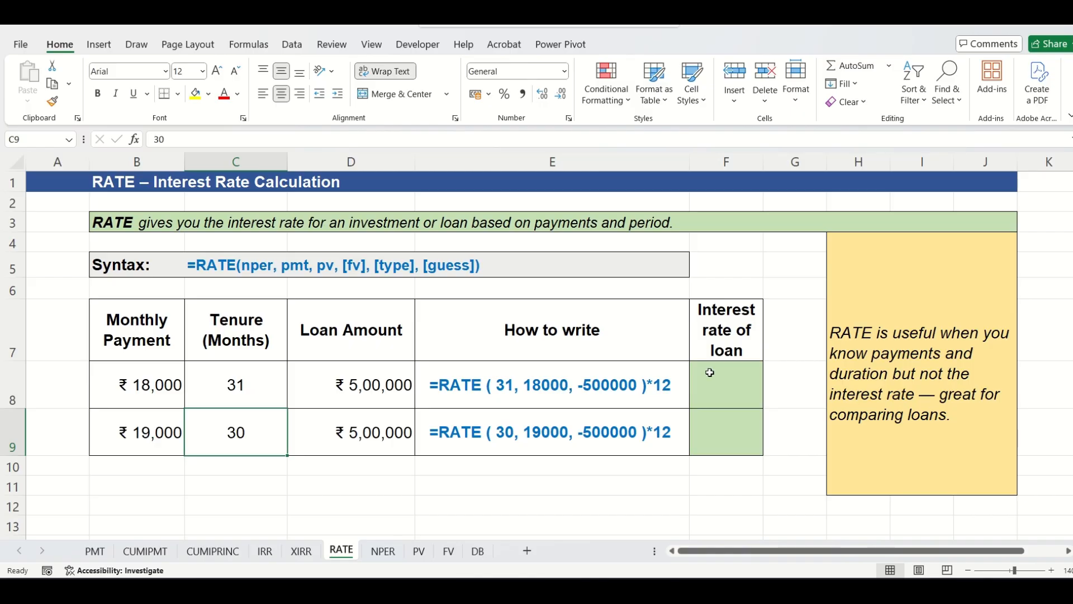
- Calculate the first loan's annual interest rate in F8 with =RATE(C8,B8,-D8)*12
click(744, 394)
text(=)
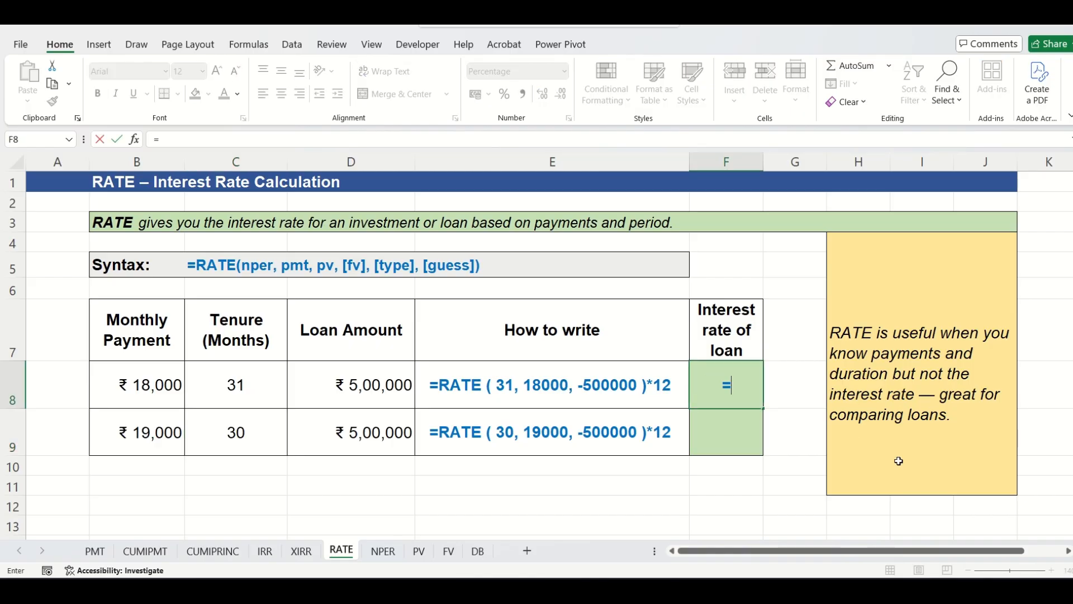
text(RATE)
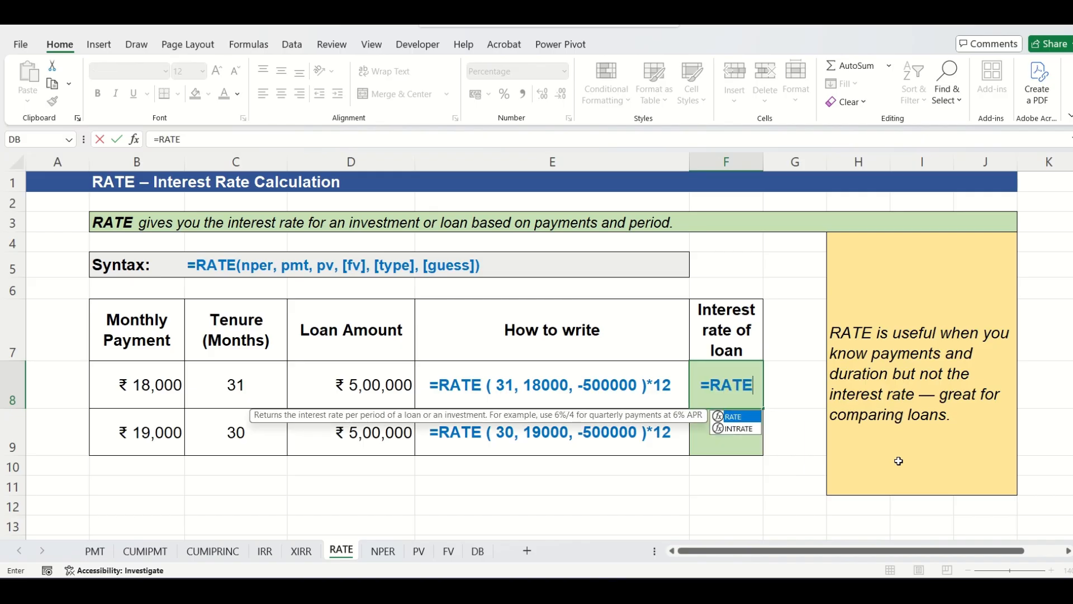
text(()
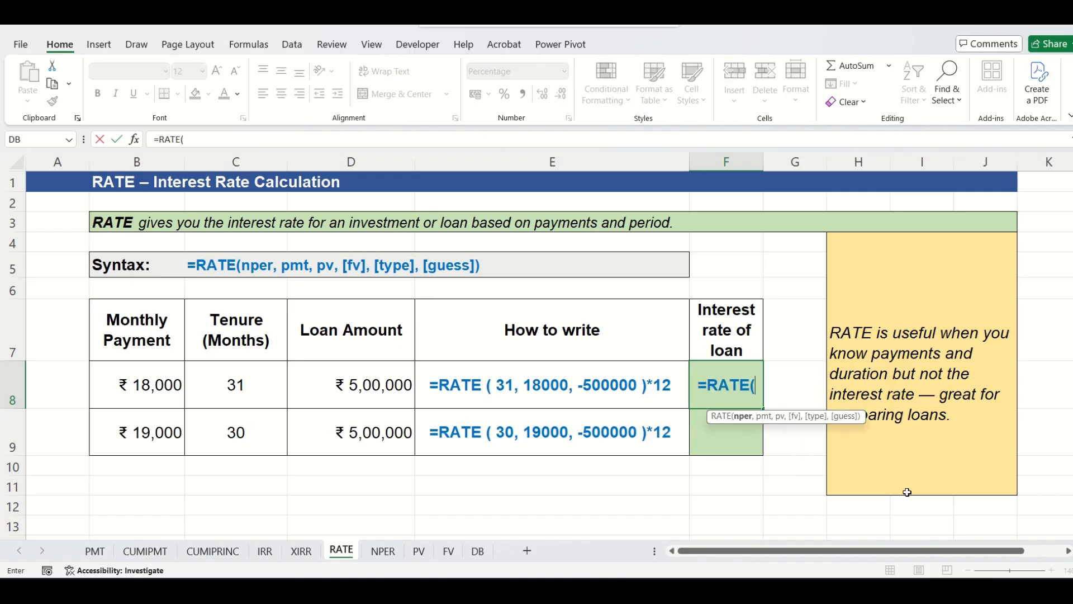
click(249, 393)
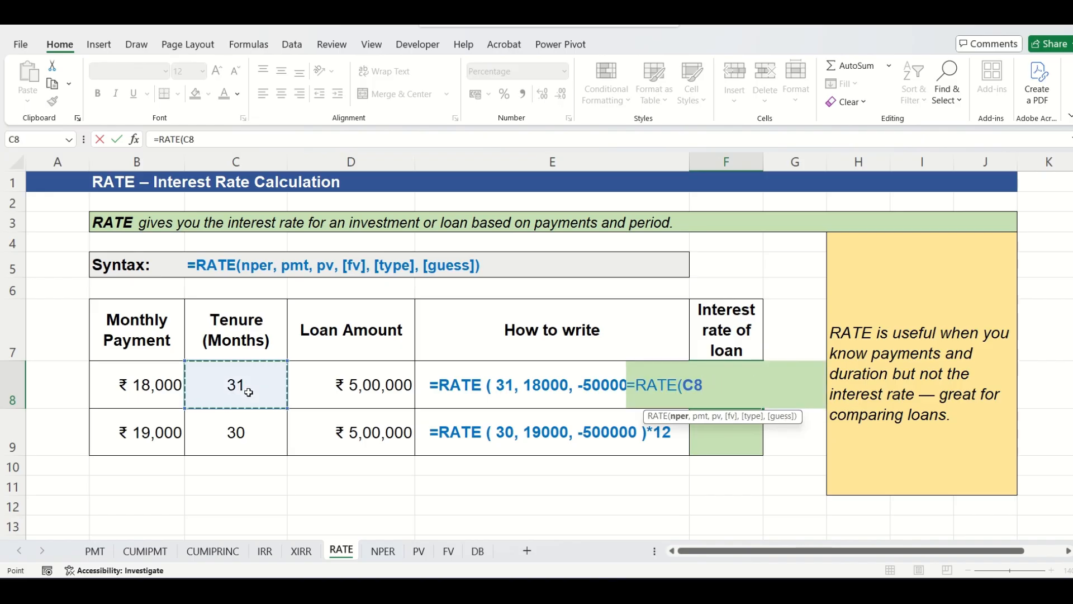
text(,)
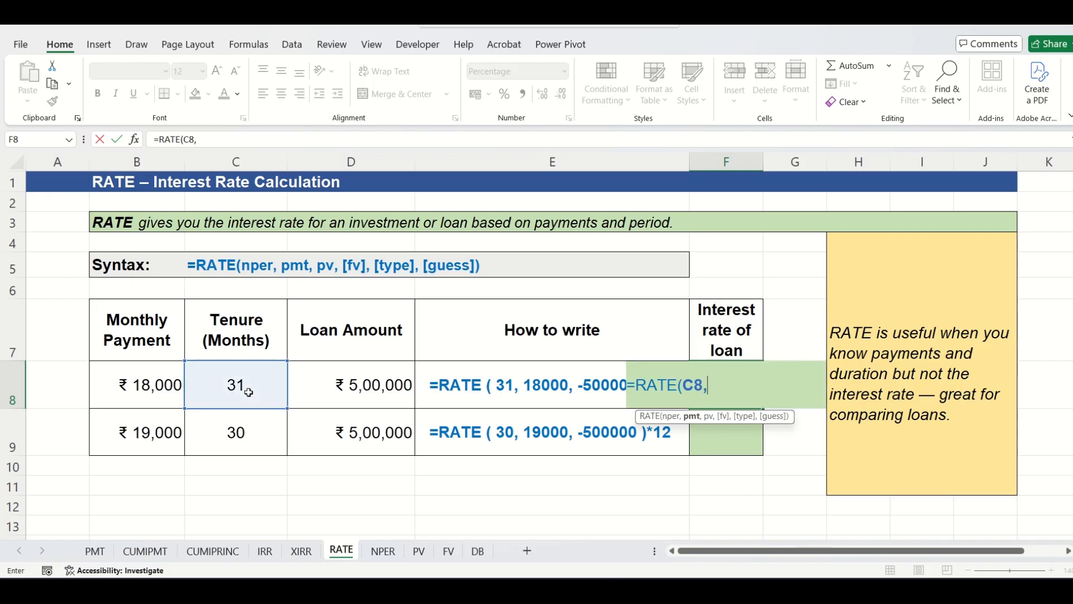
click(130, 381)
text(,)
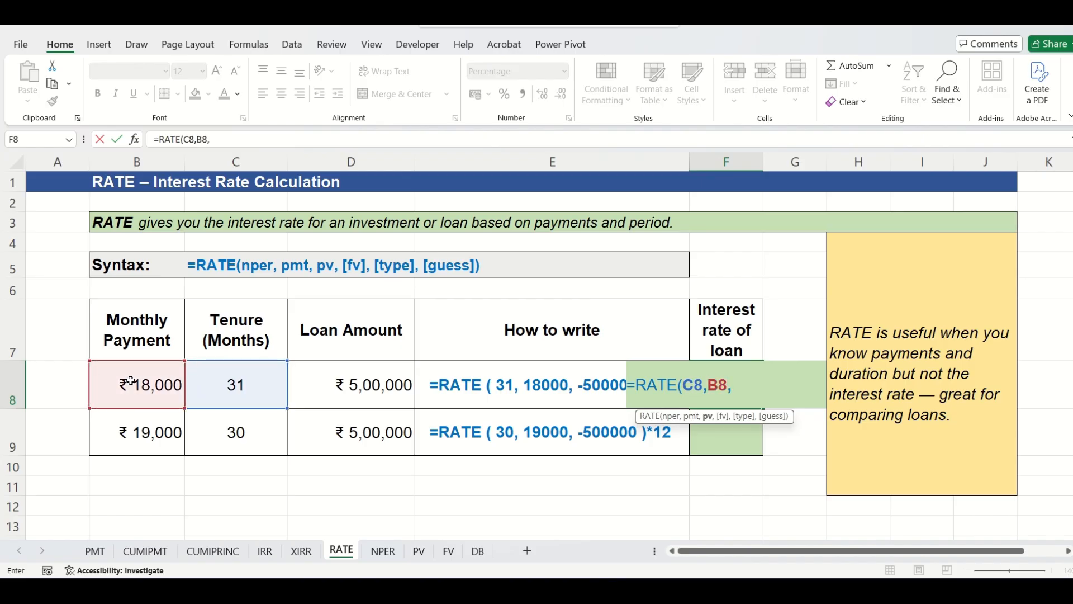
click(356, 398)
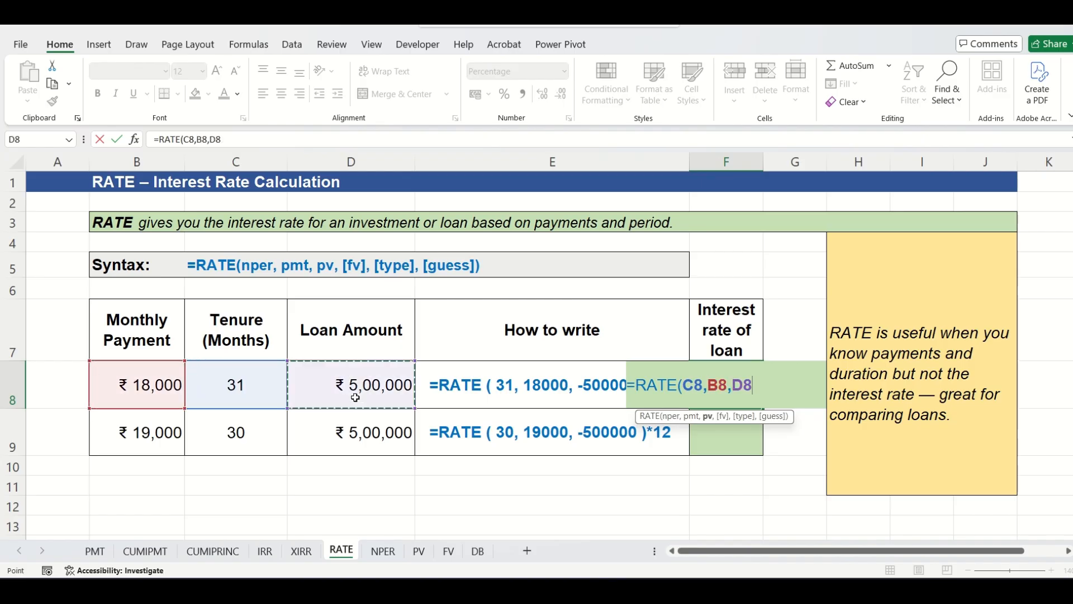
click(732, 385)
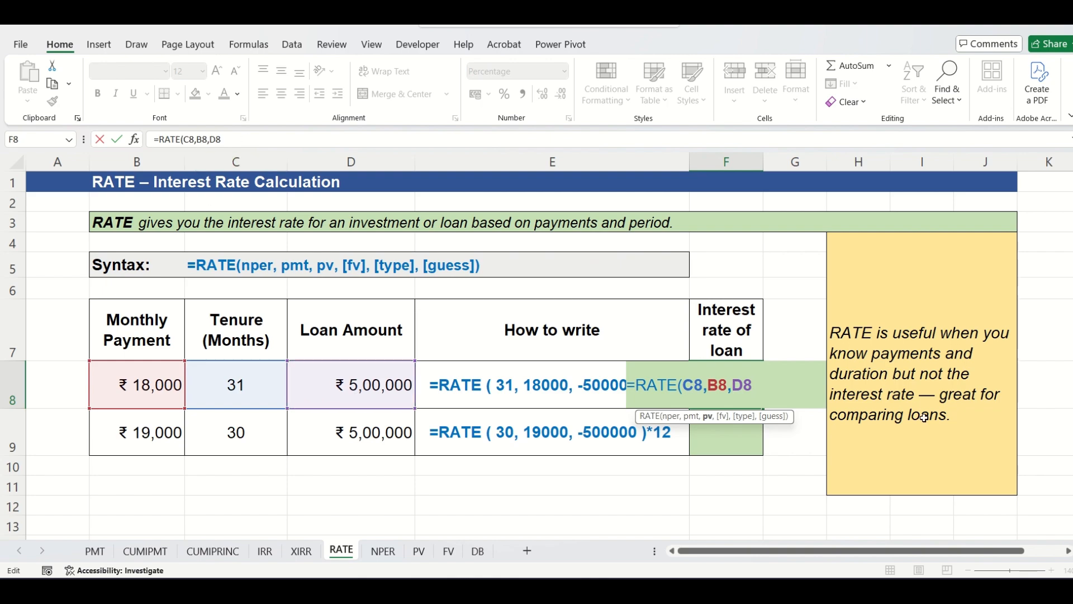
text(-D8))
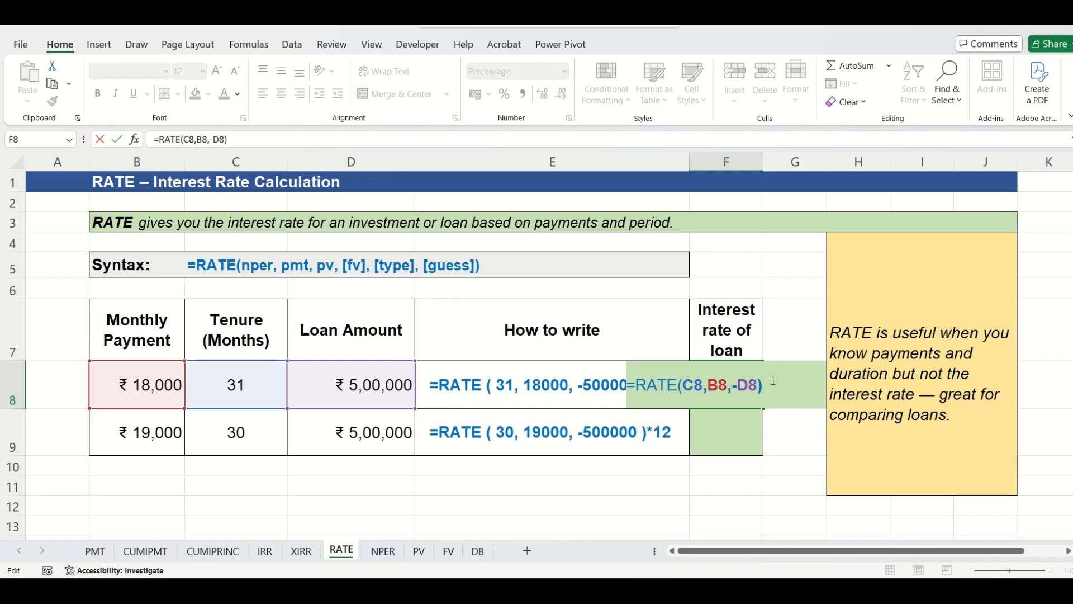
text(*12)
key(Return)
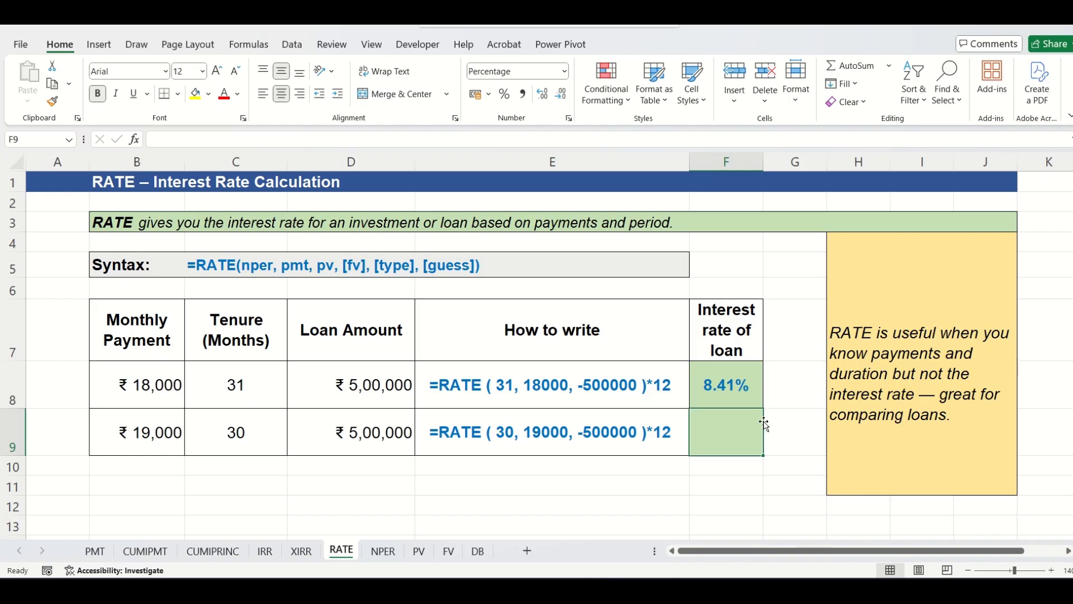
- Copy the RATE formula from F8 to F9 for the second loan
key(Up)
key(ctrl+c)
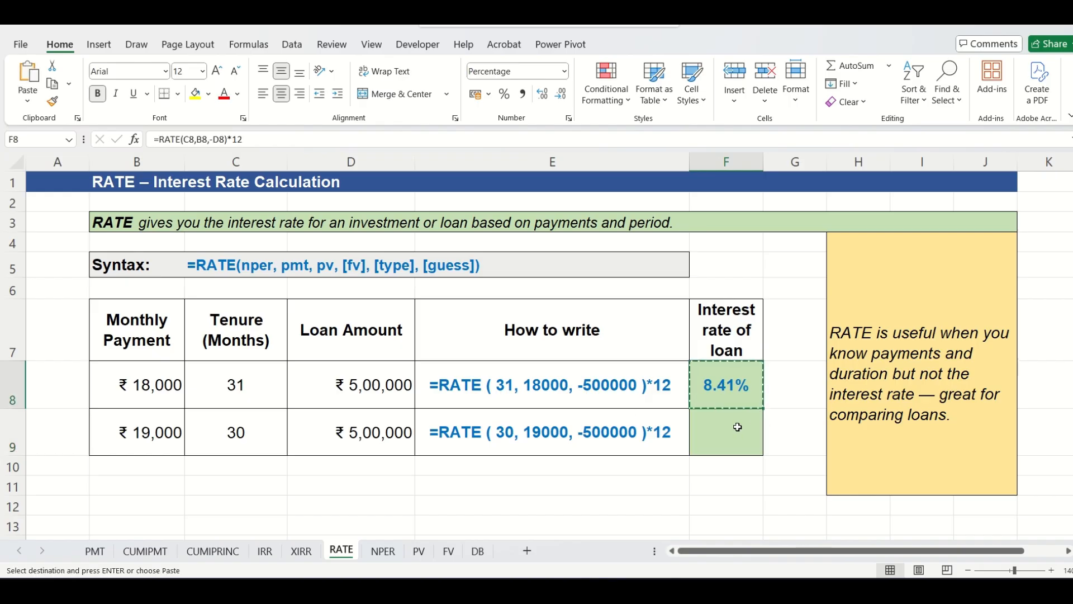
click(739, 429)
key(ctrl+v)
key(Escape)
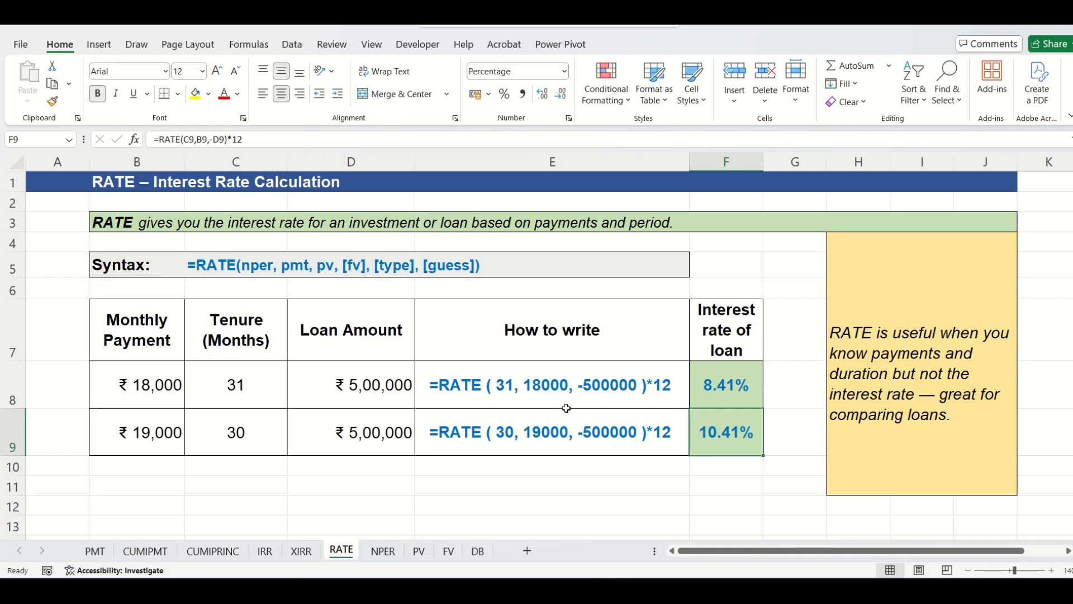
- Go to the NPER sheet and review the loan amount, rate and monthly payment in row 8
click(382, 551)
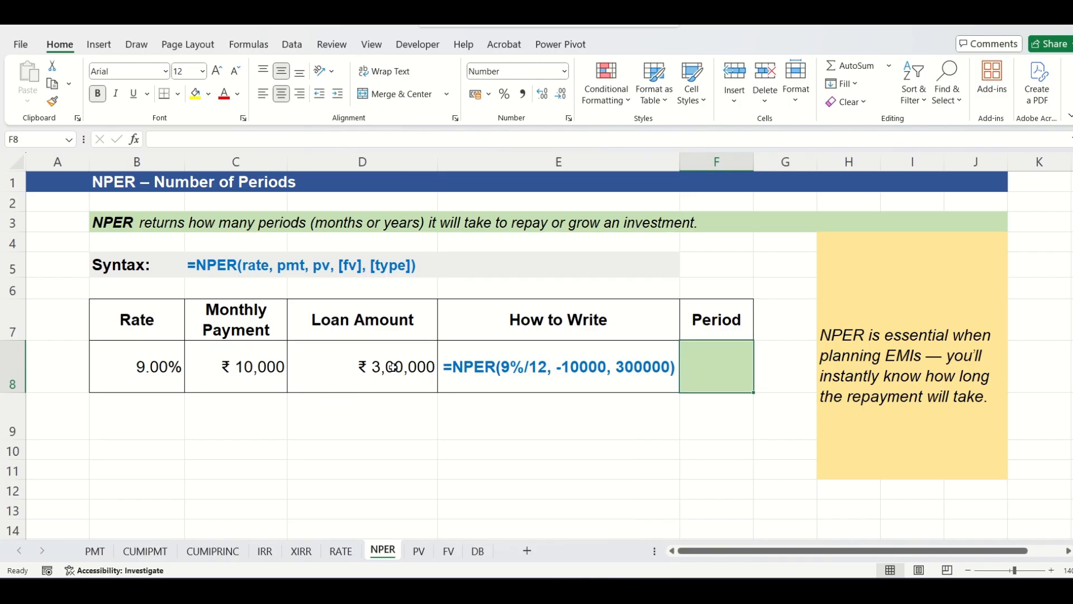
click(392, 372)
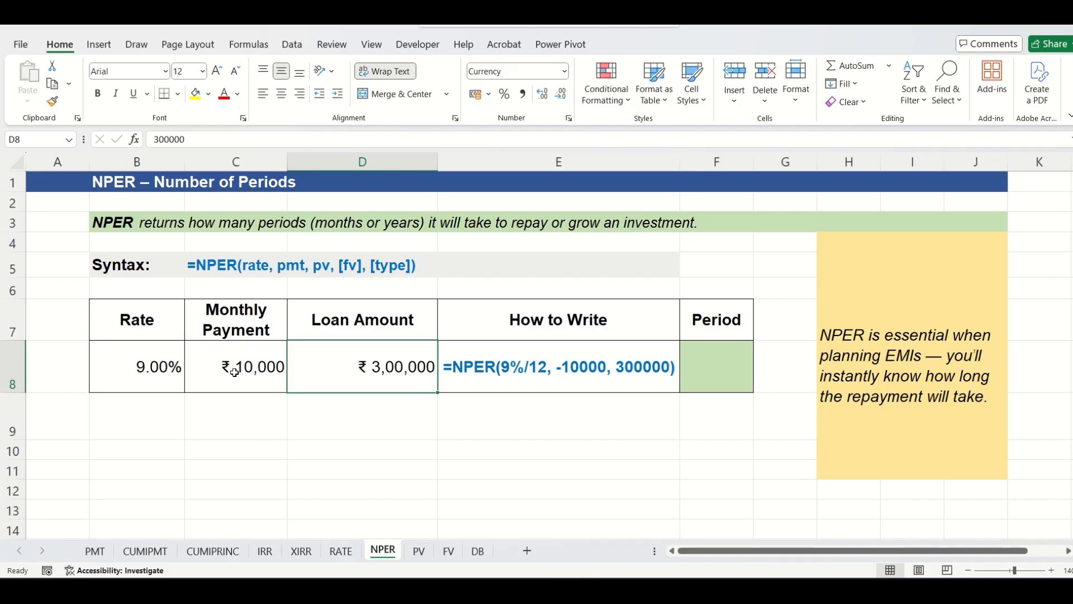
click(133, 383)
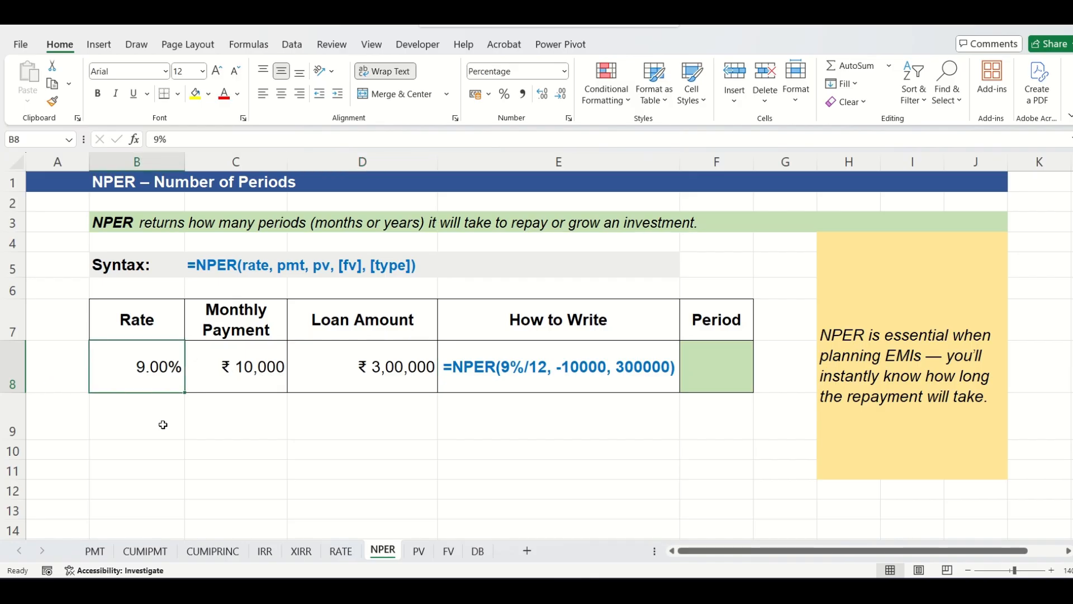
click(254, 384)
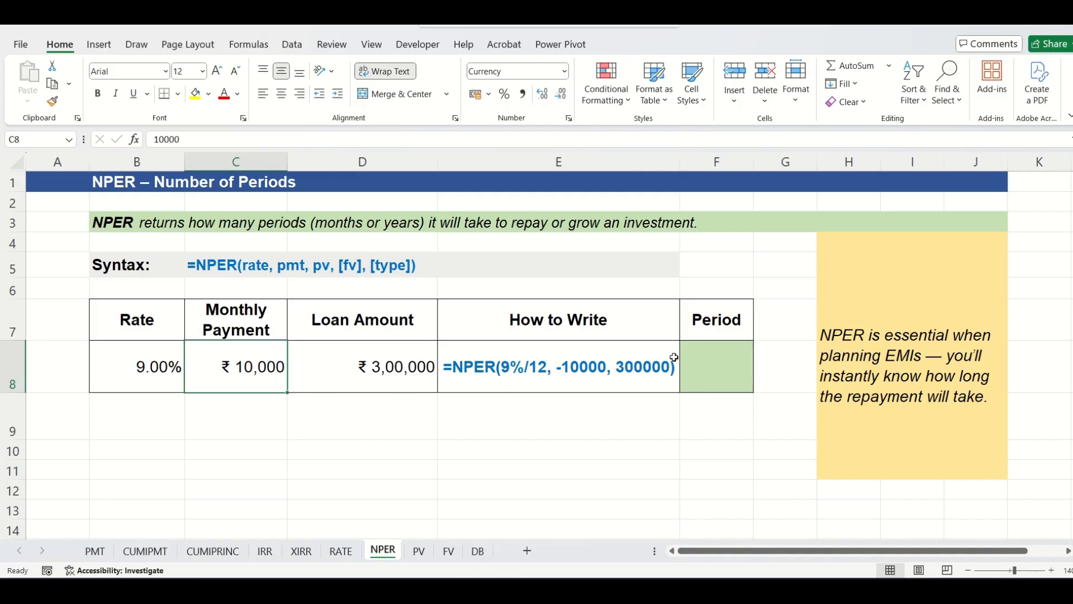
- Calculate the loan's repayment period in F8 with =NPER(B8/12,-C8,D8)
click(731, 365)
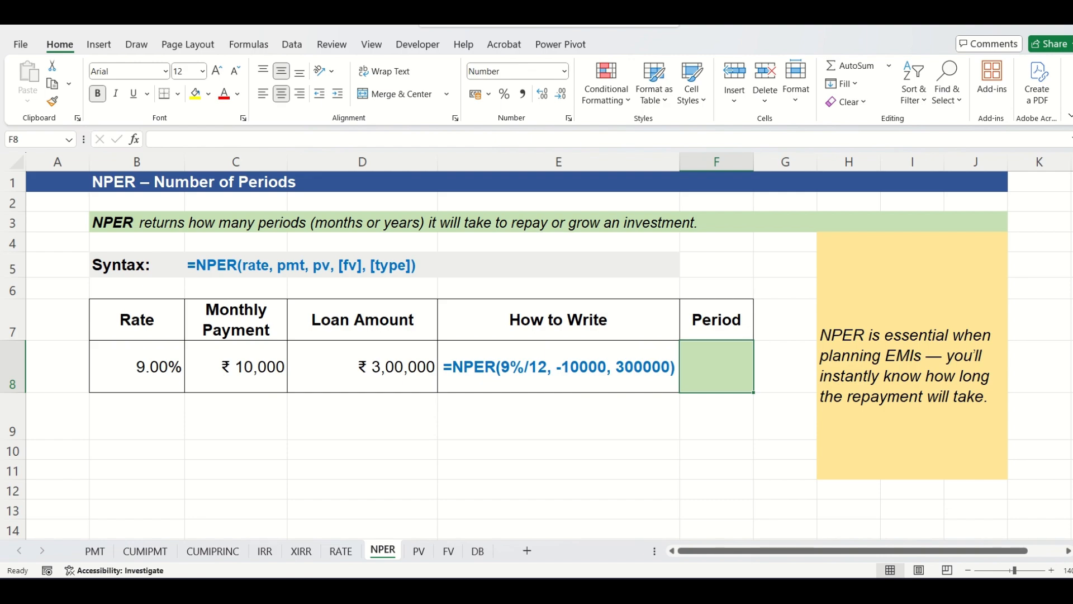
text(=NP)
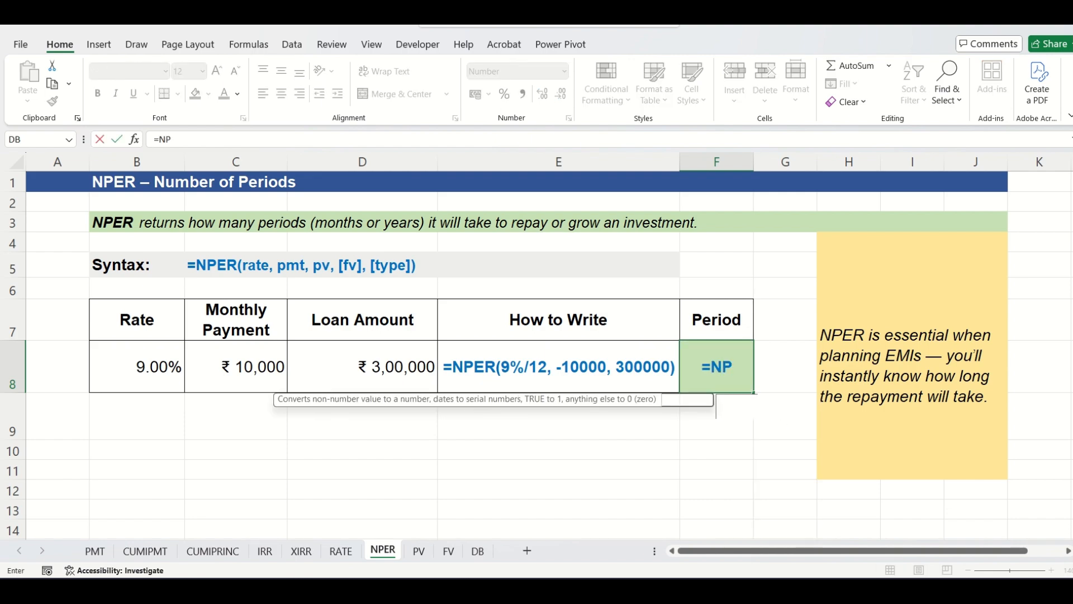
text(ER()
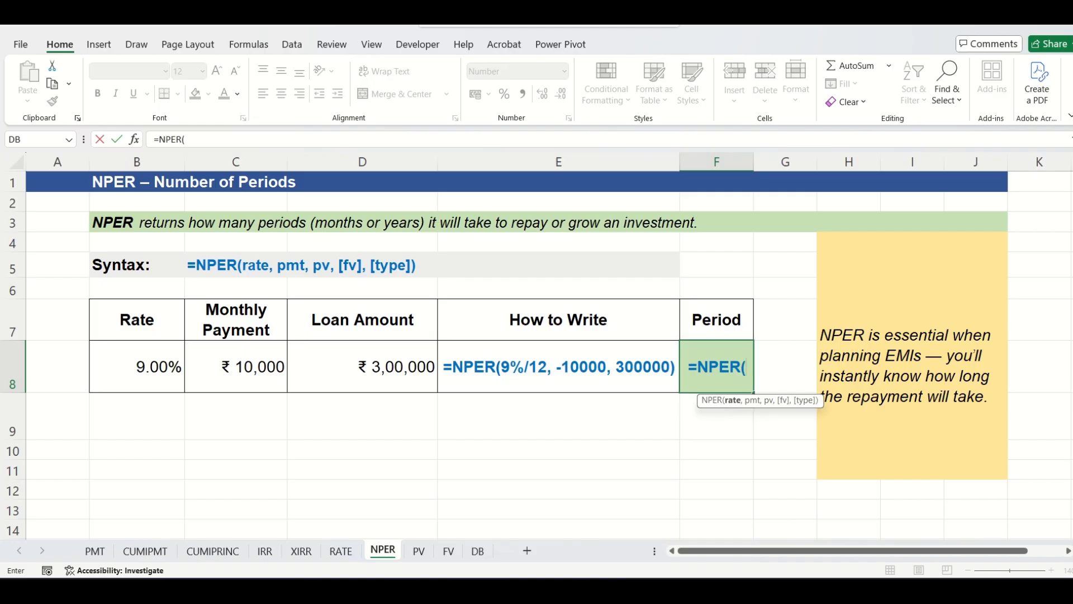
click(170, 364)
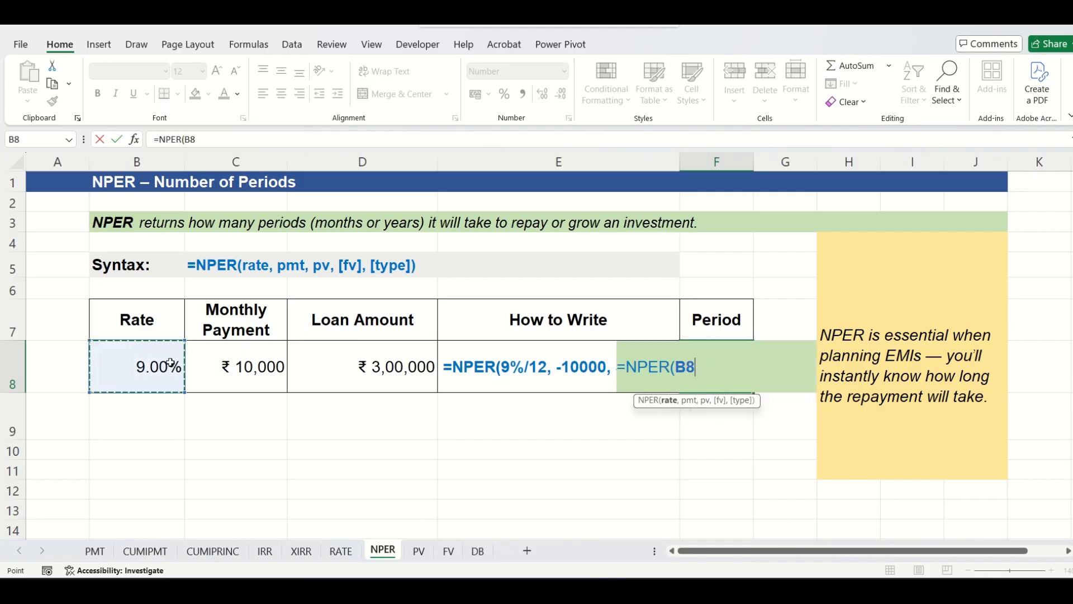
text(/12)
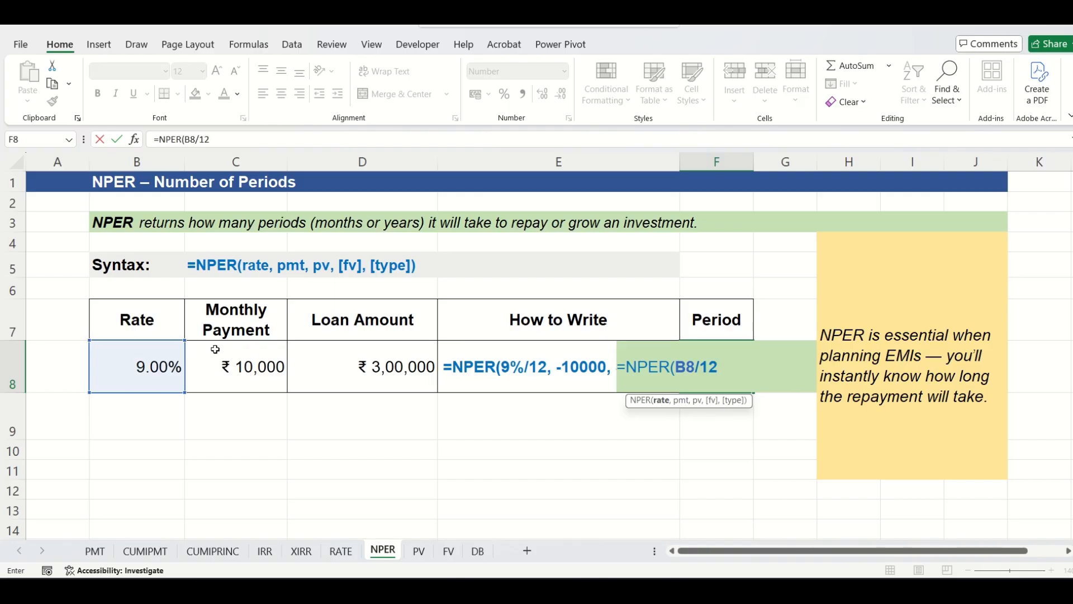
text(,)
click(233, 361)
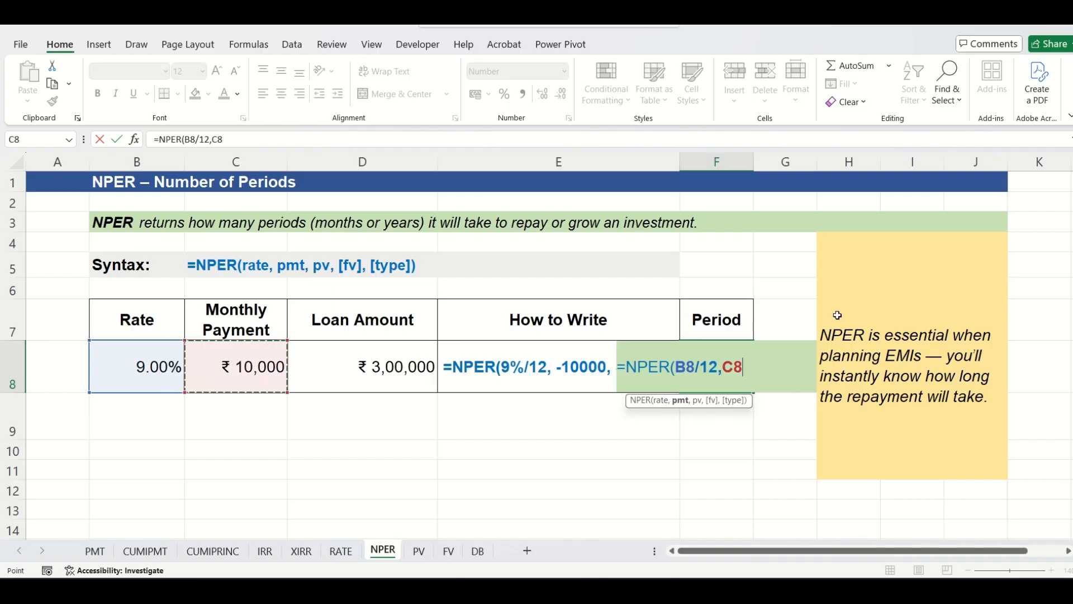
key(F2)
key(Left)
key(Left)
text(-C8)
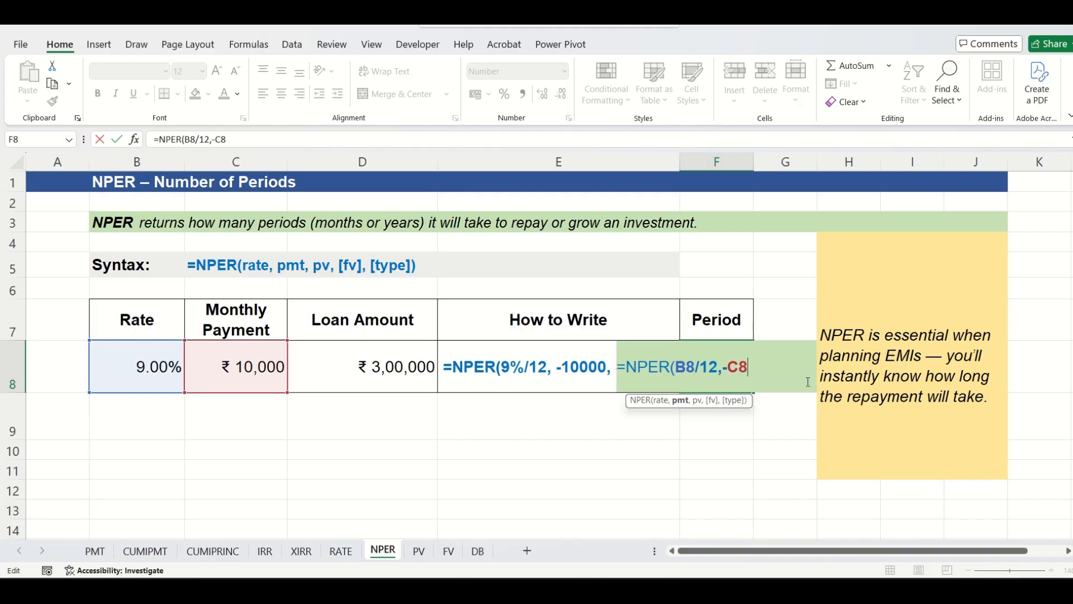
text(,)
click(381, 369)
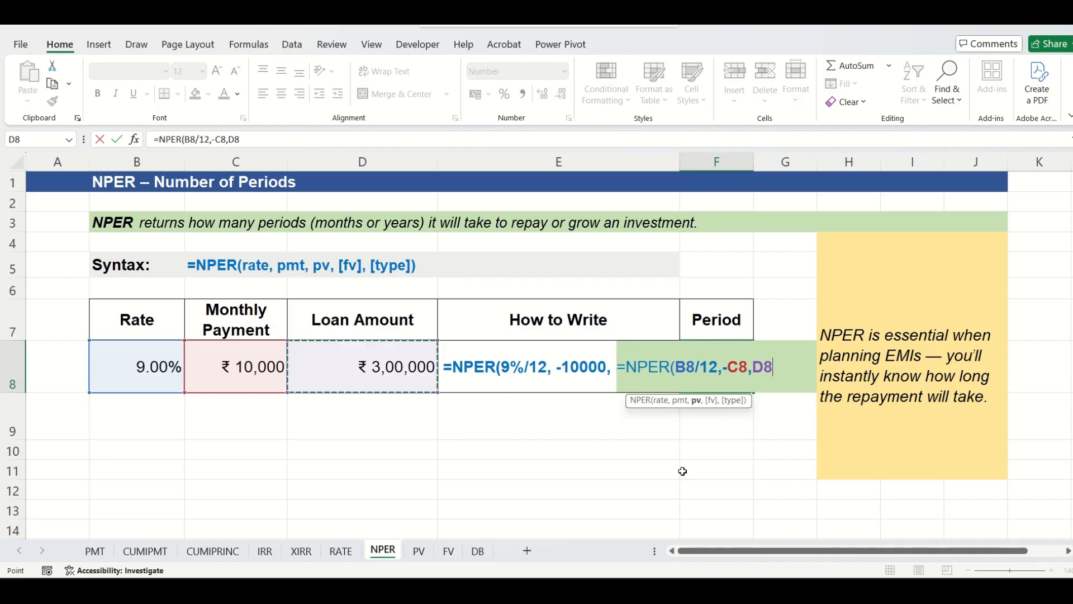
text())
key(Return)
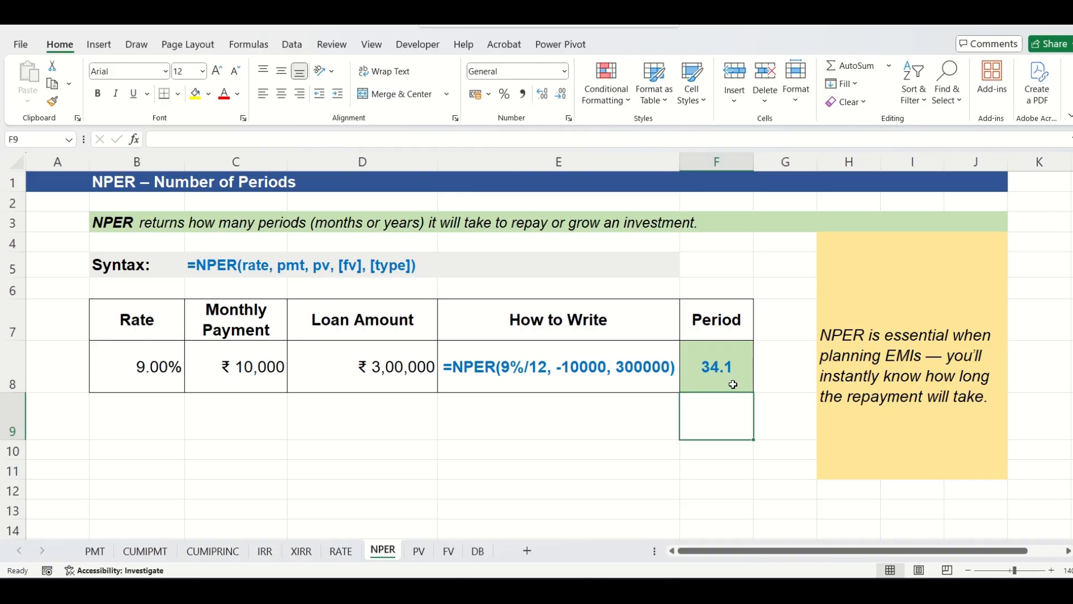
- On the PV sheet, calculate the current worth of the expected annual payments in F8 with =PV(C8,D8,B8)
click(419, 551)
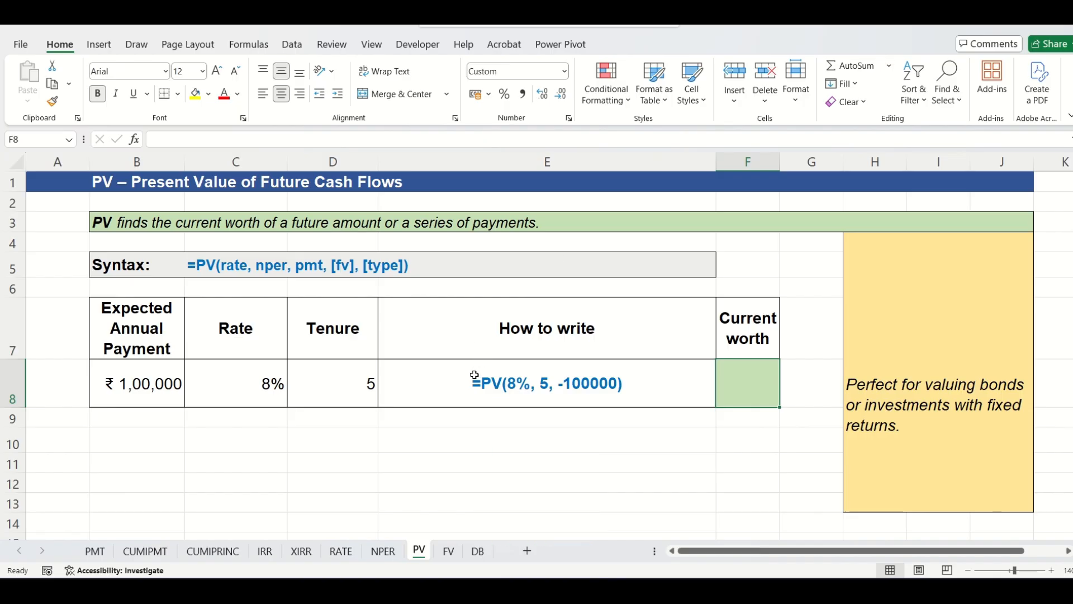
click(202, 273)
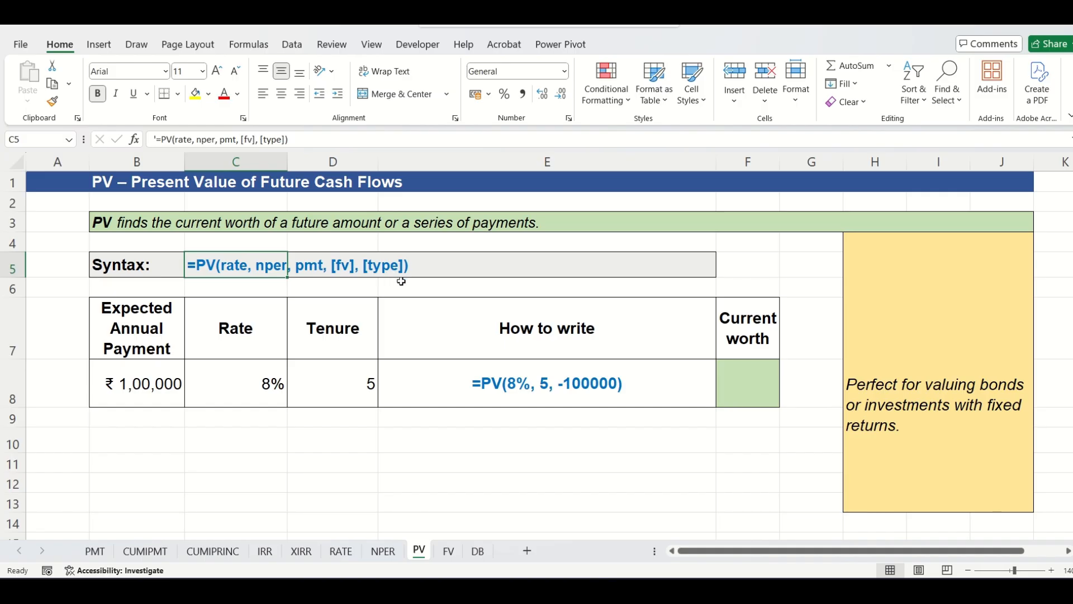
click(748, 385)
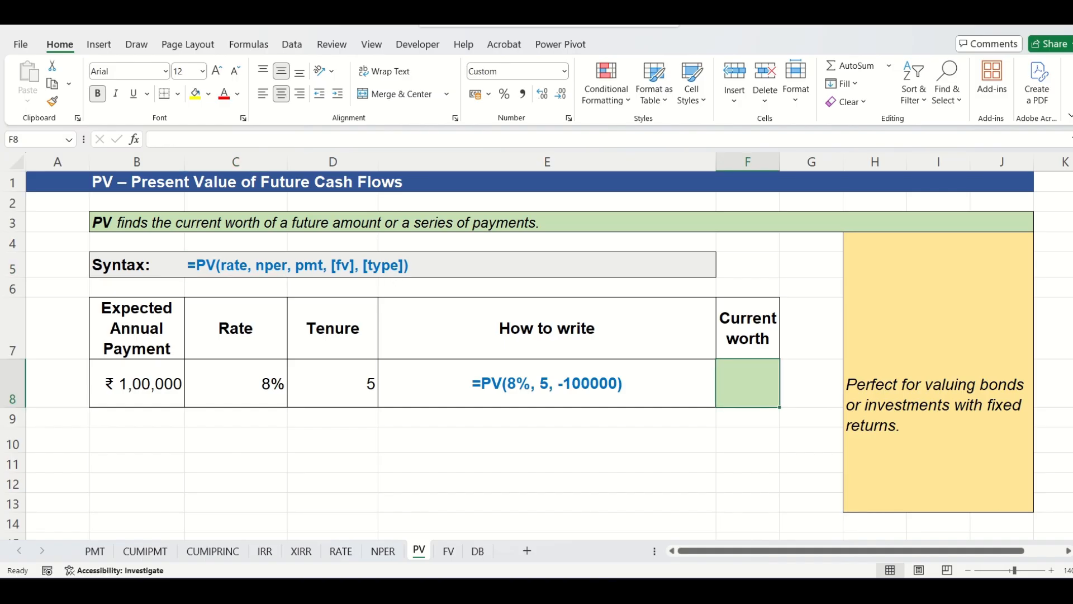
text(=PV)
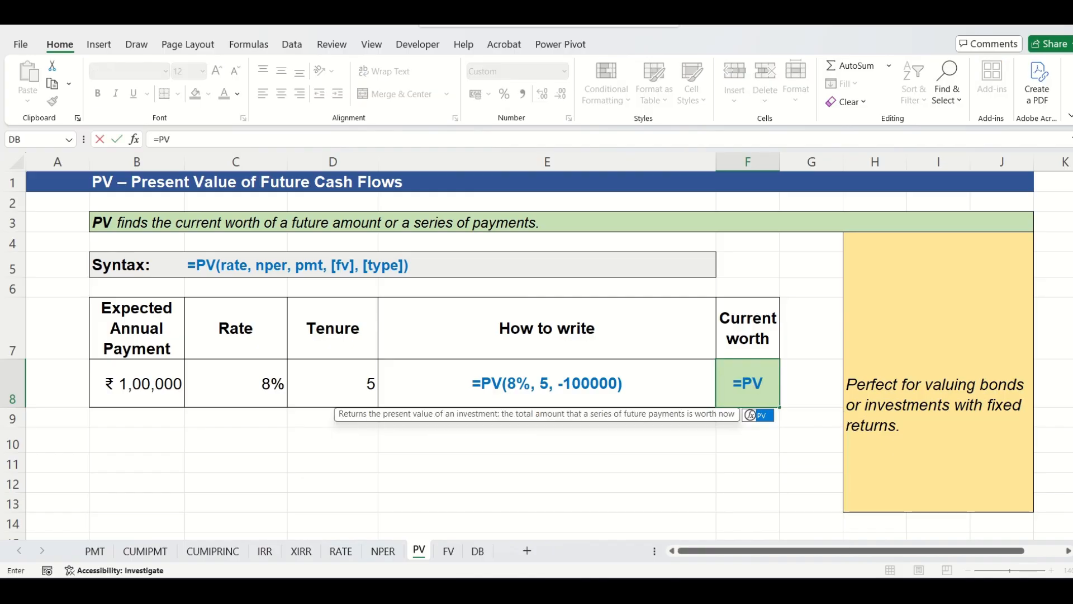
text(()
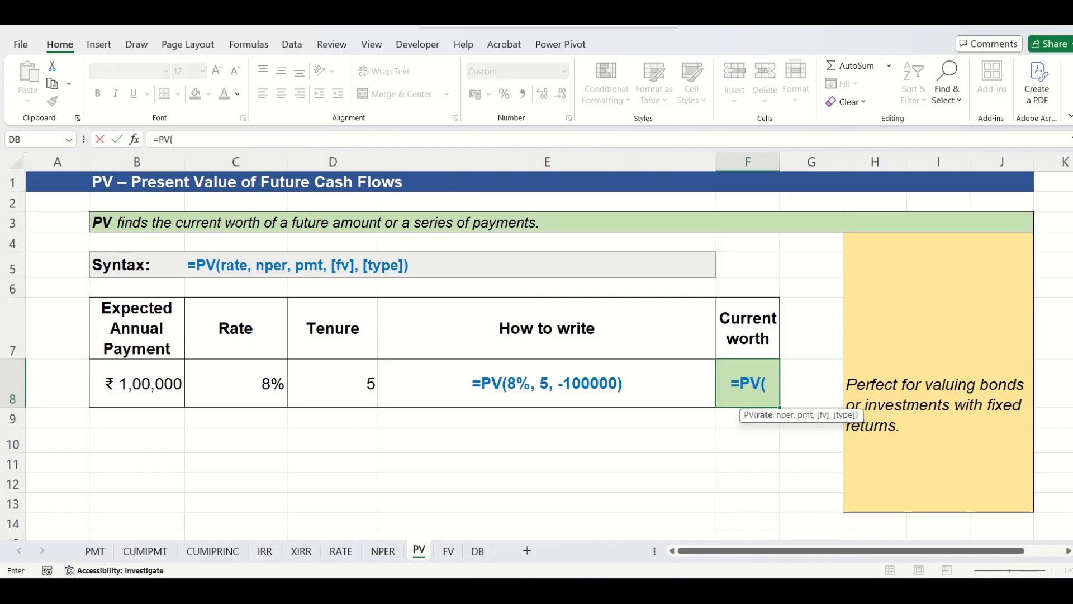
click(266, 381)
text(,)
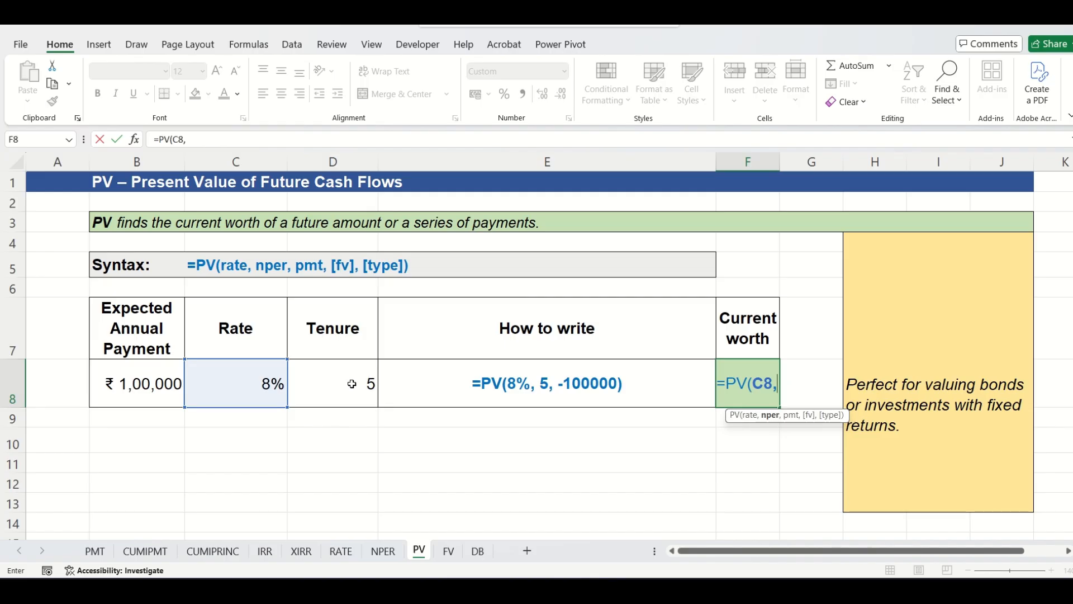
click(346, 379)
text(,)
click(118, 381)
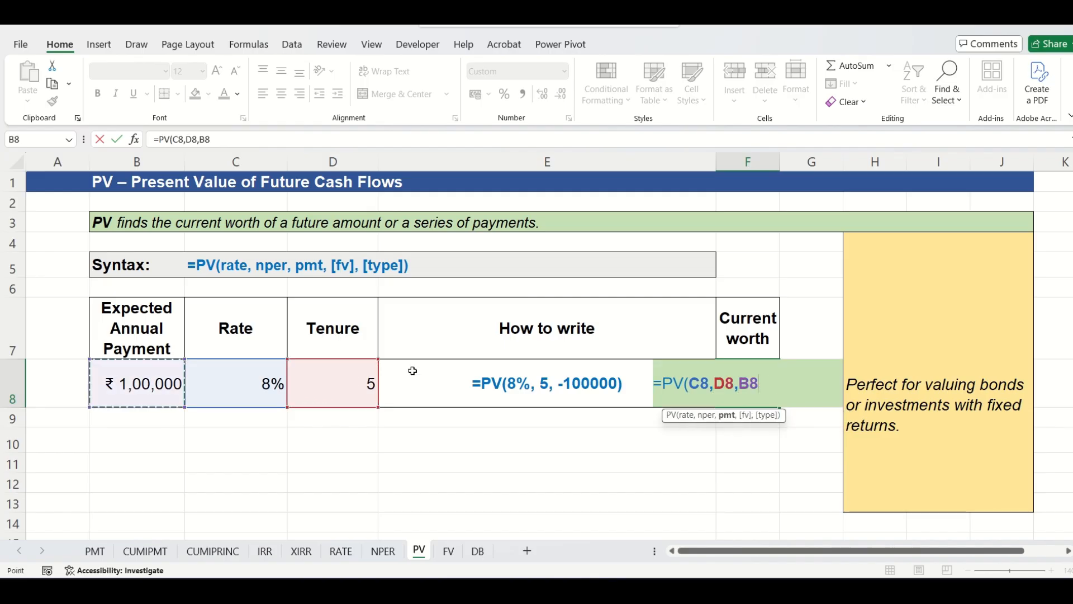
key(Return)
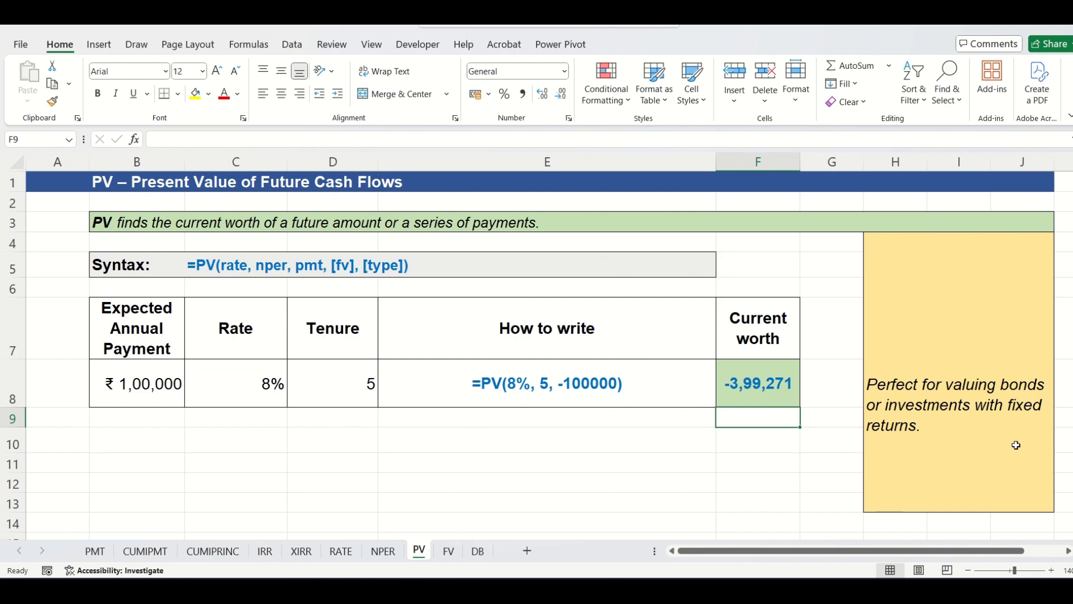
- On the FV sheet, calculate the future value of the monthly investment in F8 with =FV(C8/12,D8*12,B8)
click(449, 551)
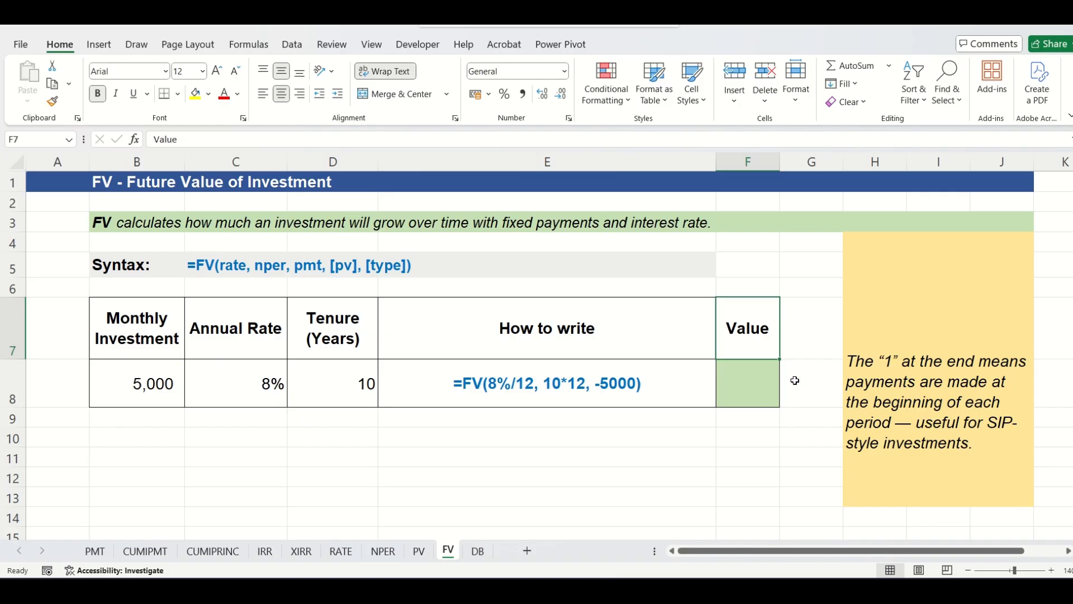
click(772, 387)
text(=)
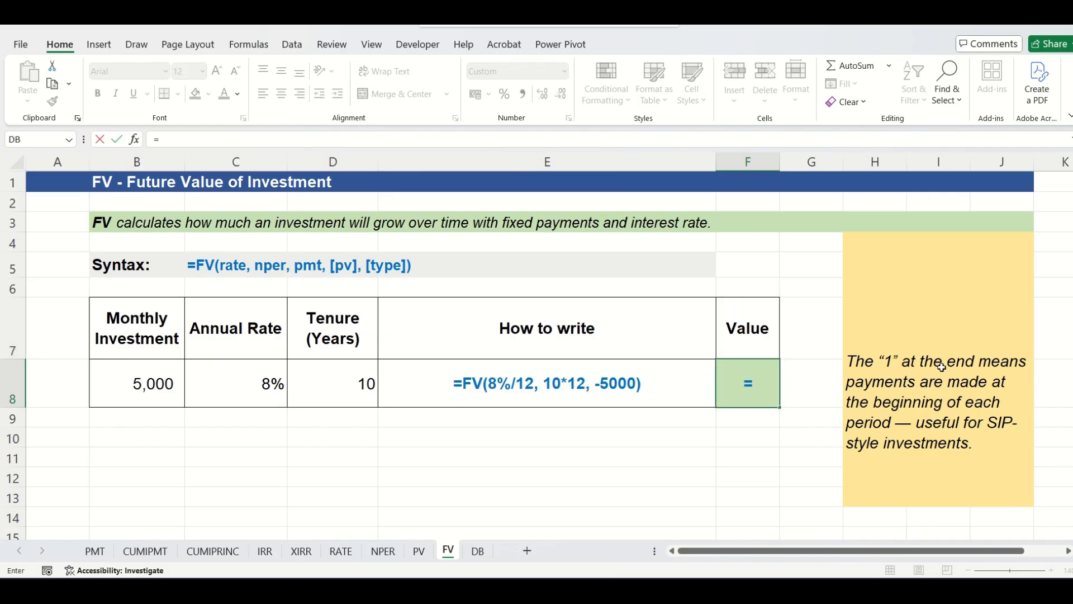
text(FV()
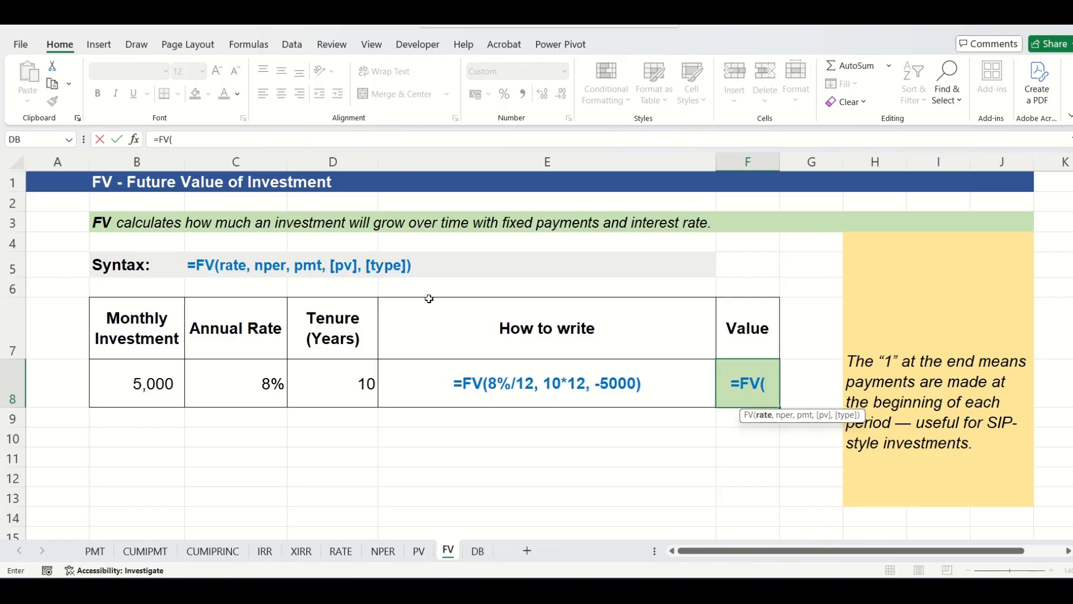
click(272, 383)
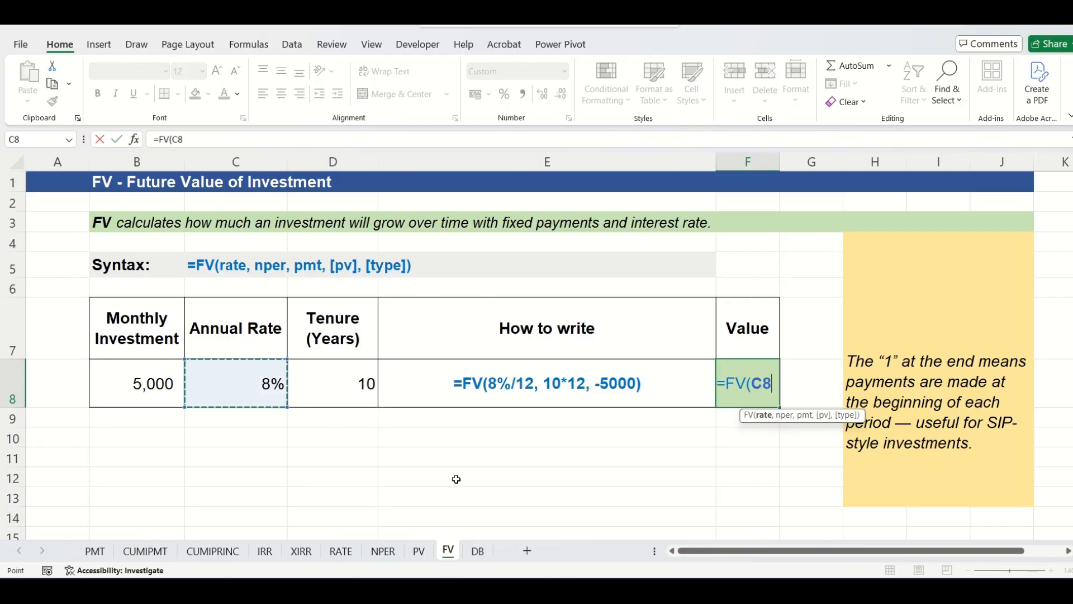
text(/12,)
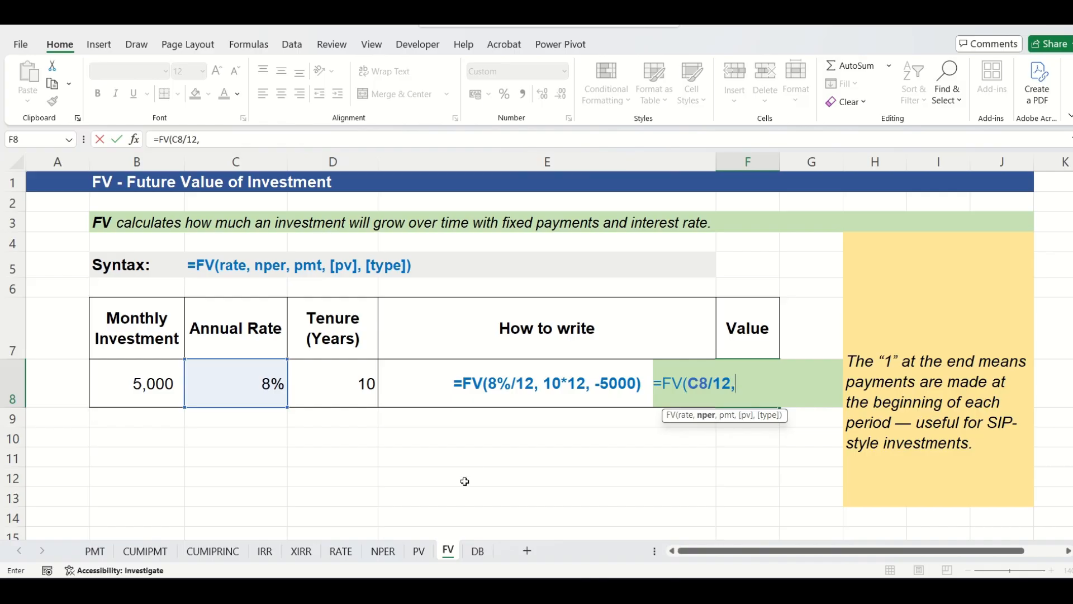
click(337, 393)
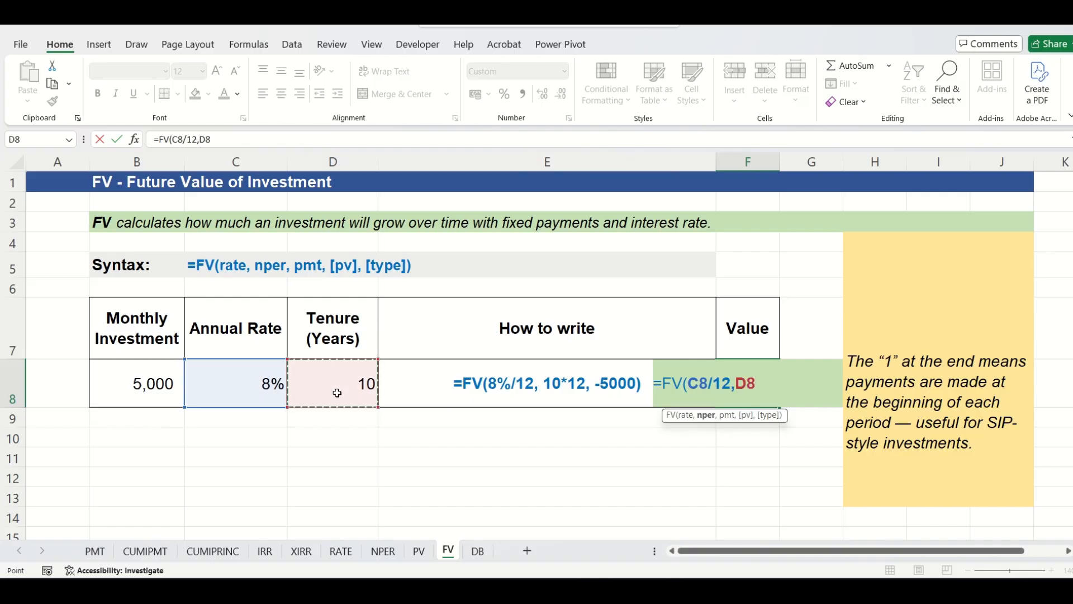
text(*12,)
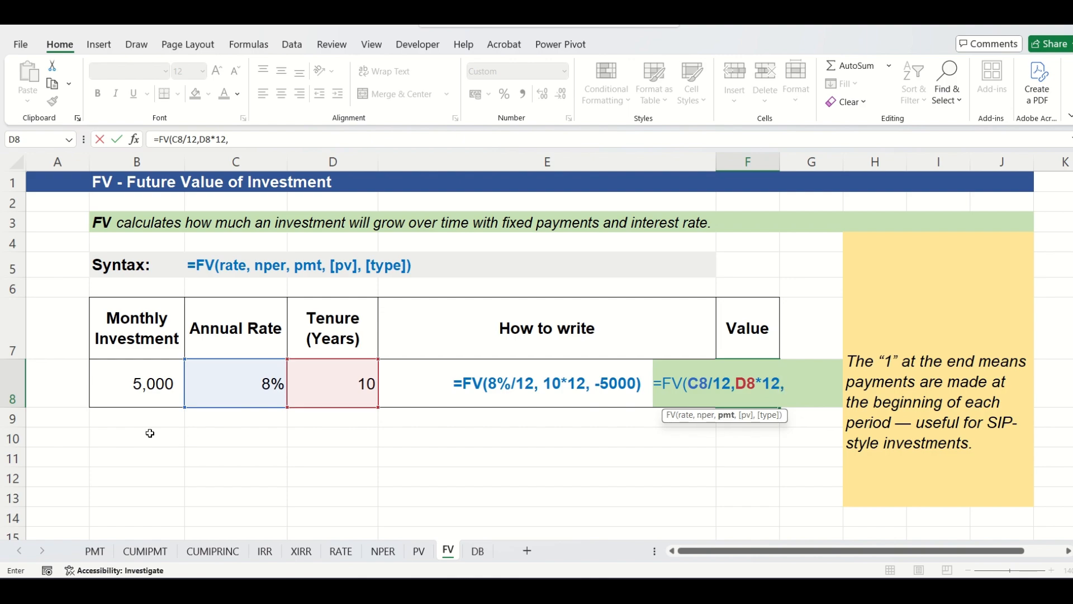
click(135, 386)
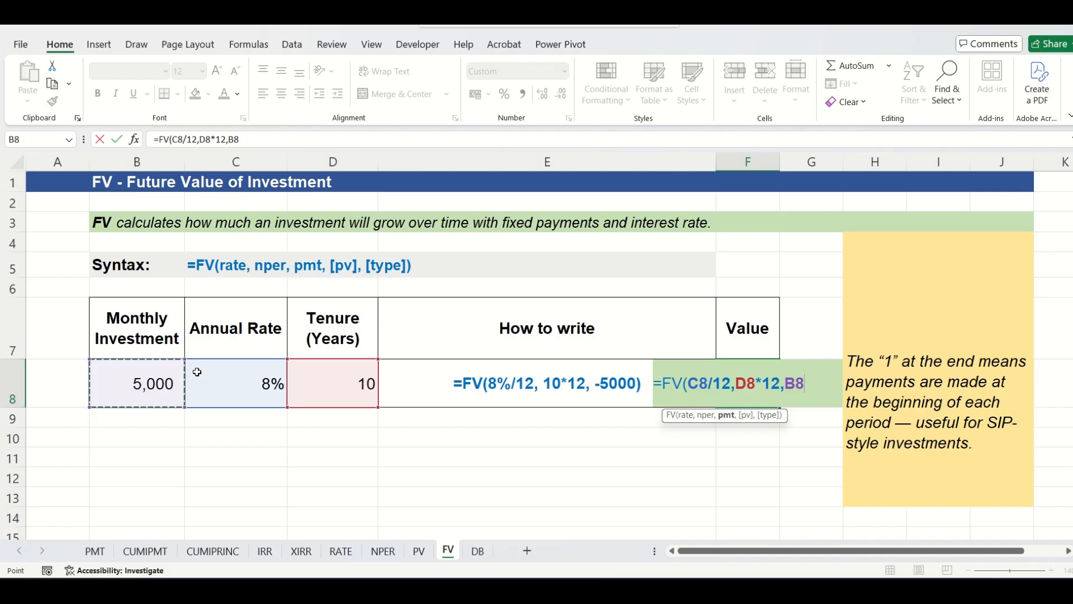
text())
key(Return)
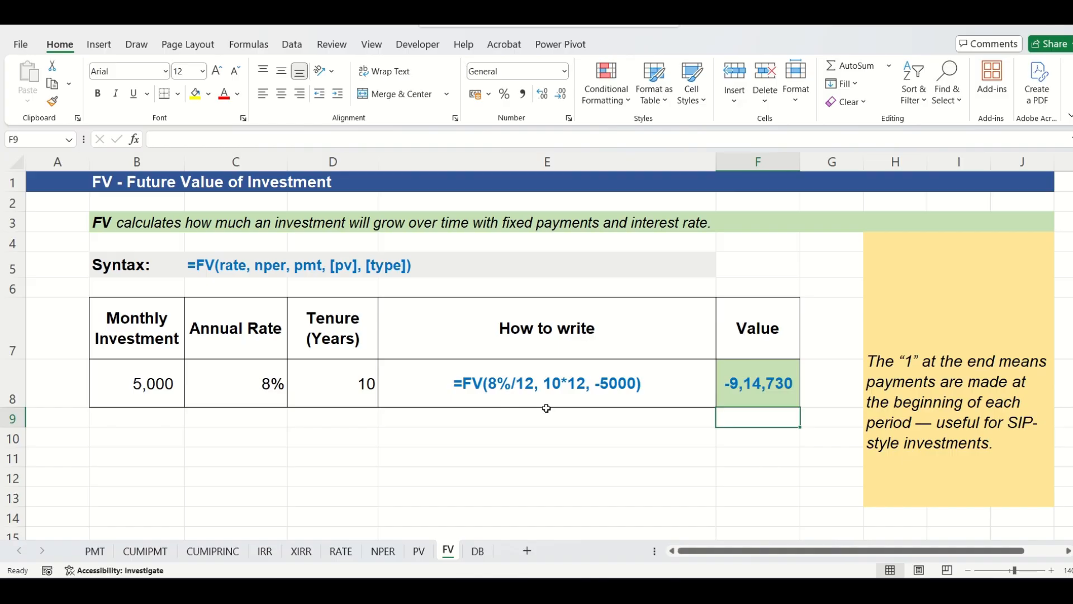
click(787, 403)
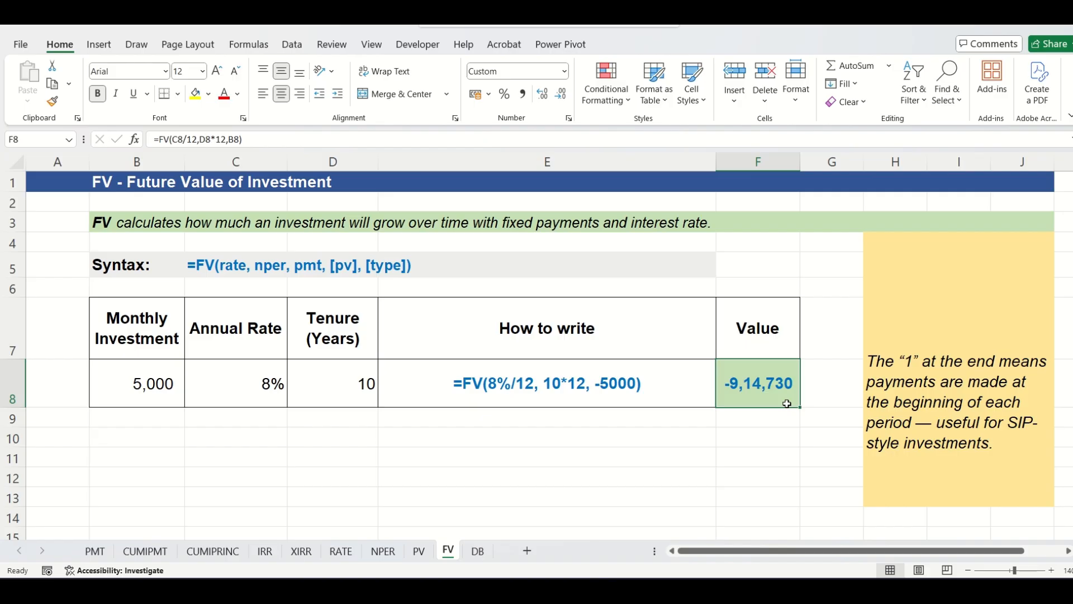
- On the DB sheet, calculate the asset's first-period depreciation in G8 with =DB(B8,C8,D8,E8)
click(478, 552)
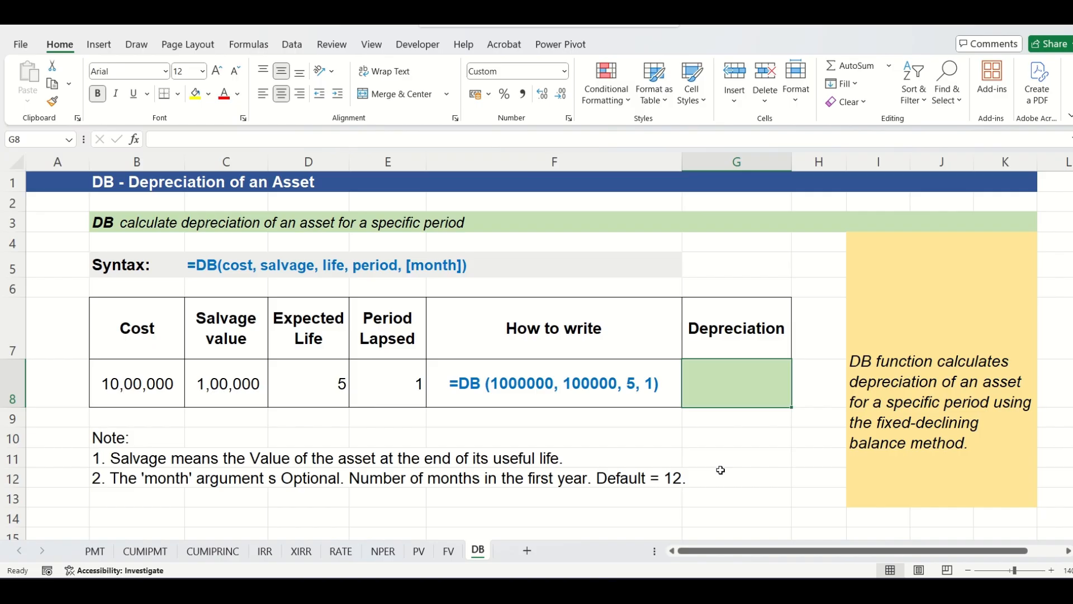
text(=DB()
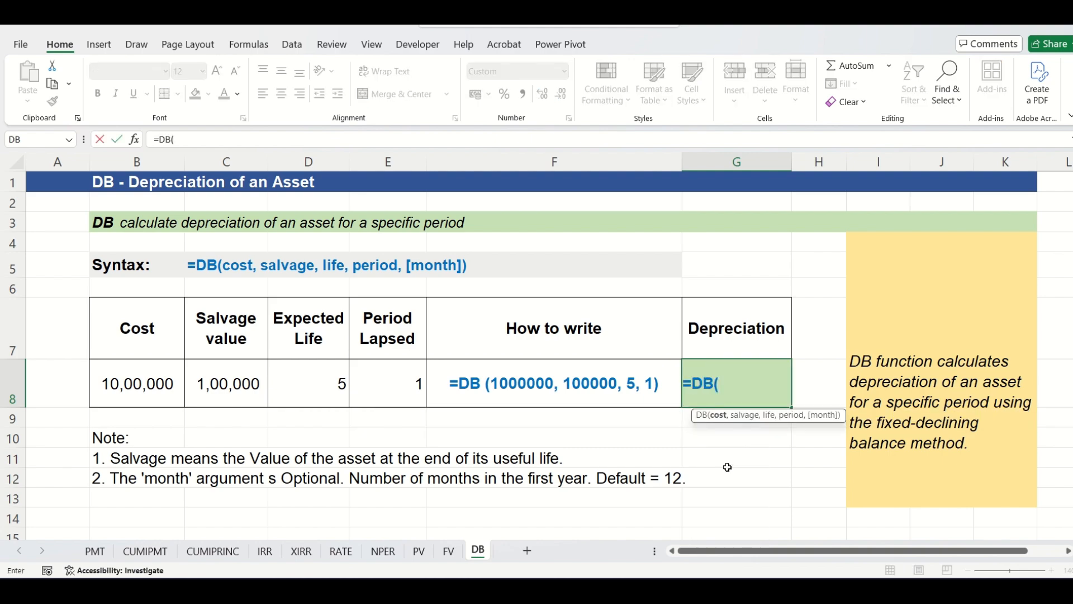
click(143, 382)
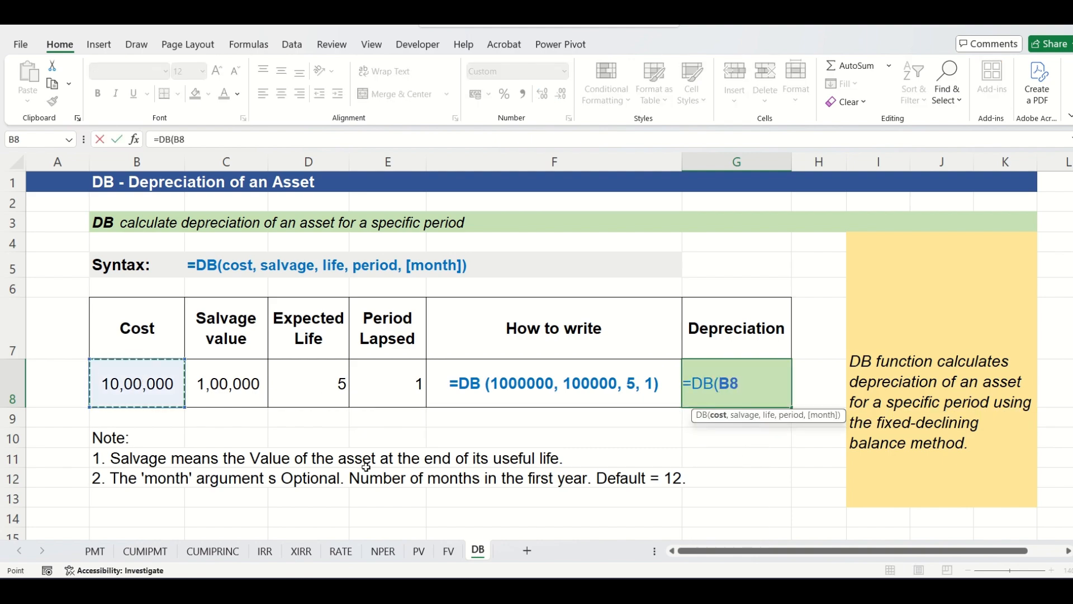
text(,)
click(223, 378)
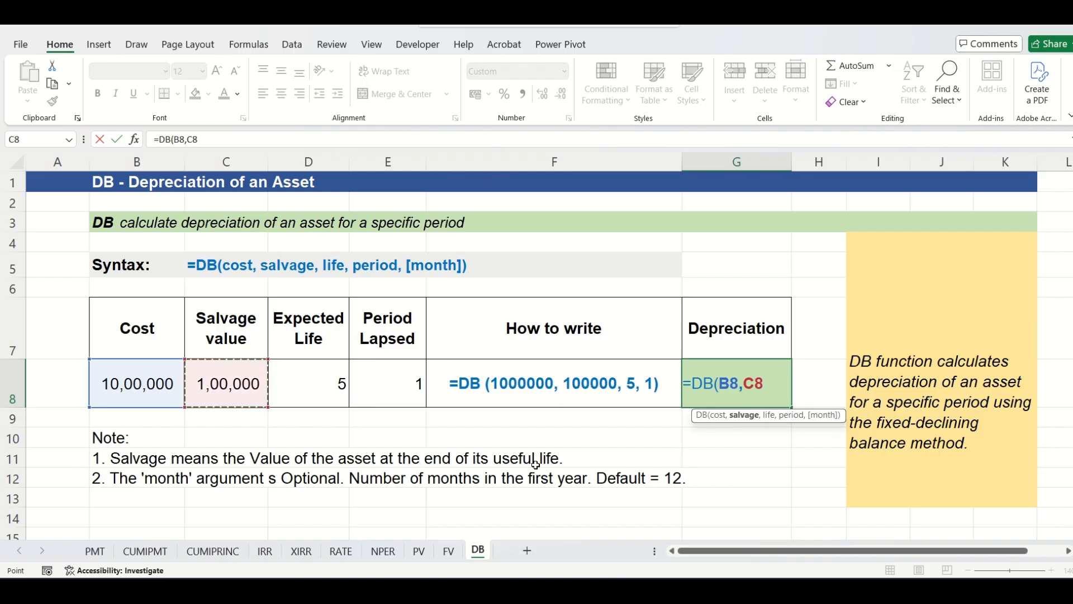
text(,)
click(312, 392)
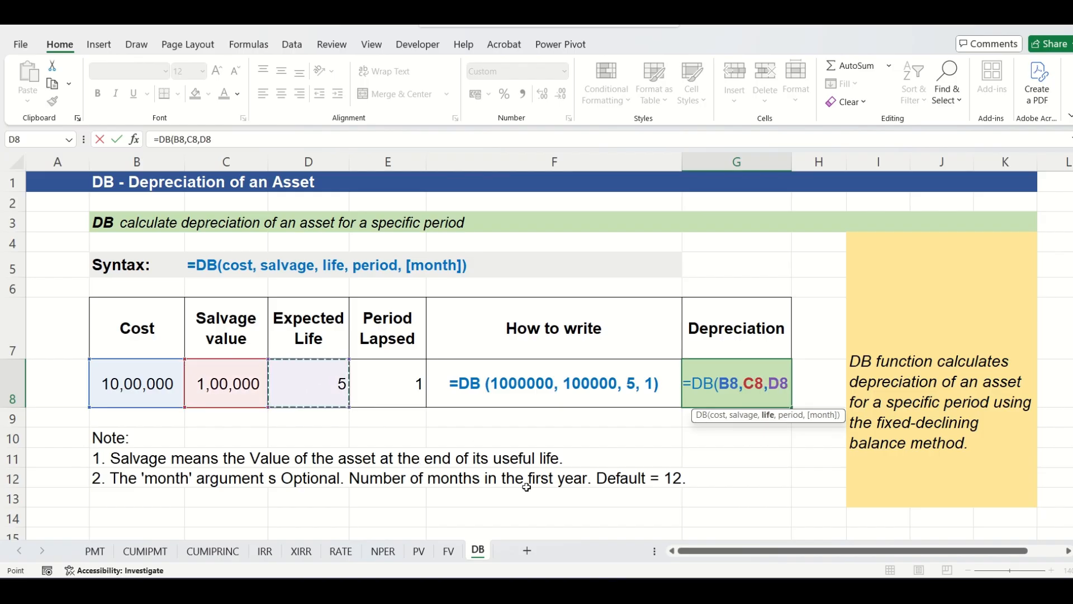
text(,)
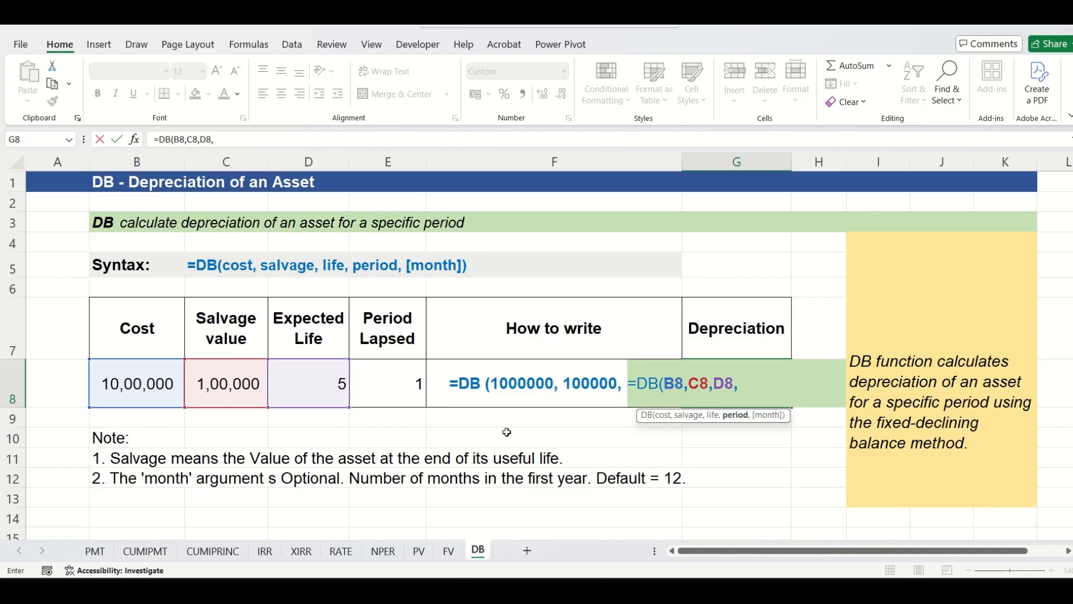
click(392, 376)
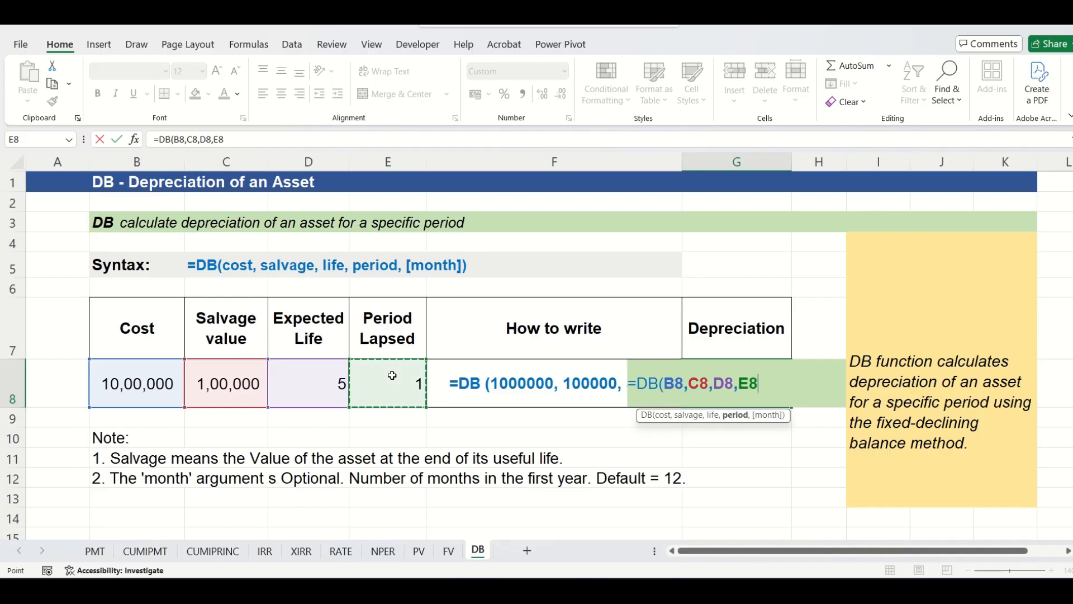
text())
key(Return)
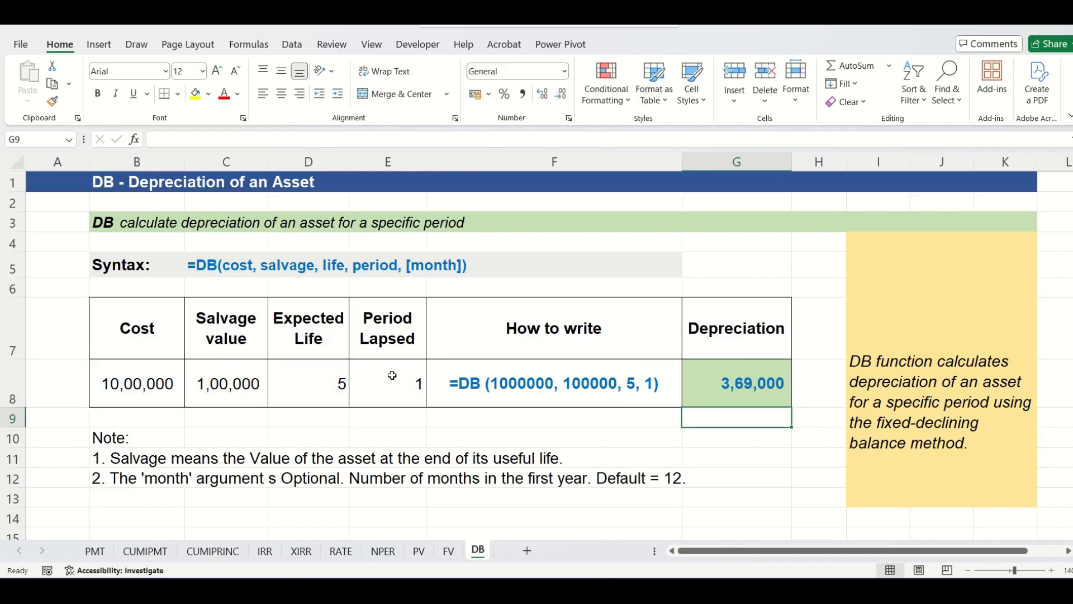
click(760, 391)
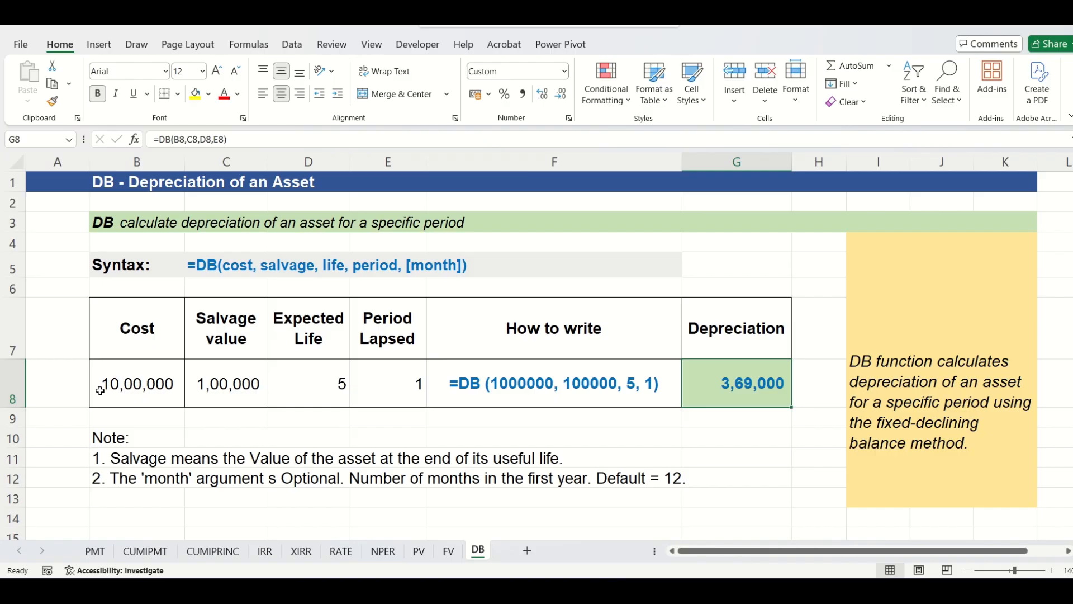
- Calculate the asset's remaining value in G10 by subtracting the depreciation from the cost with =B8-G8
click(729, 435)
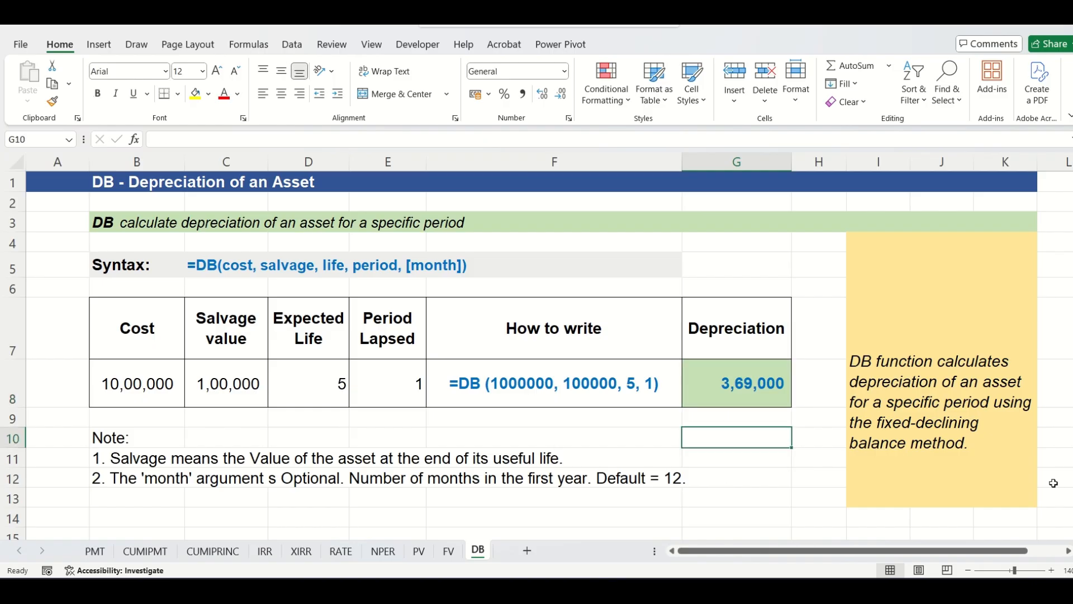
text(=)
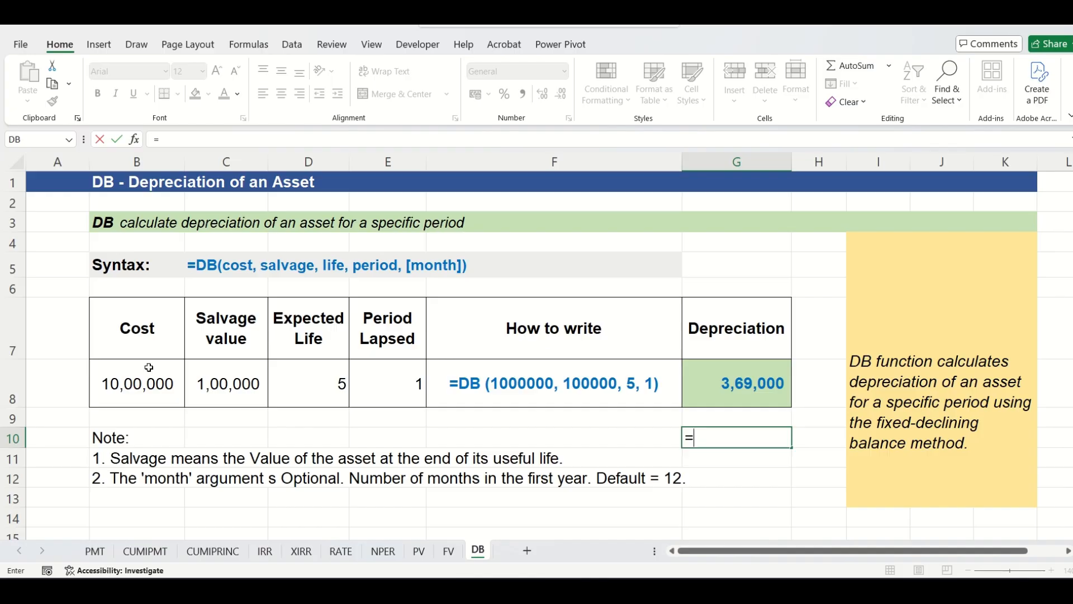
click(147, 368)
text(-)
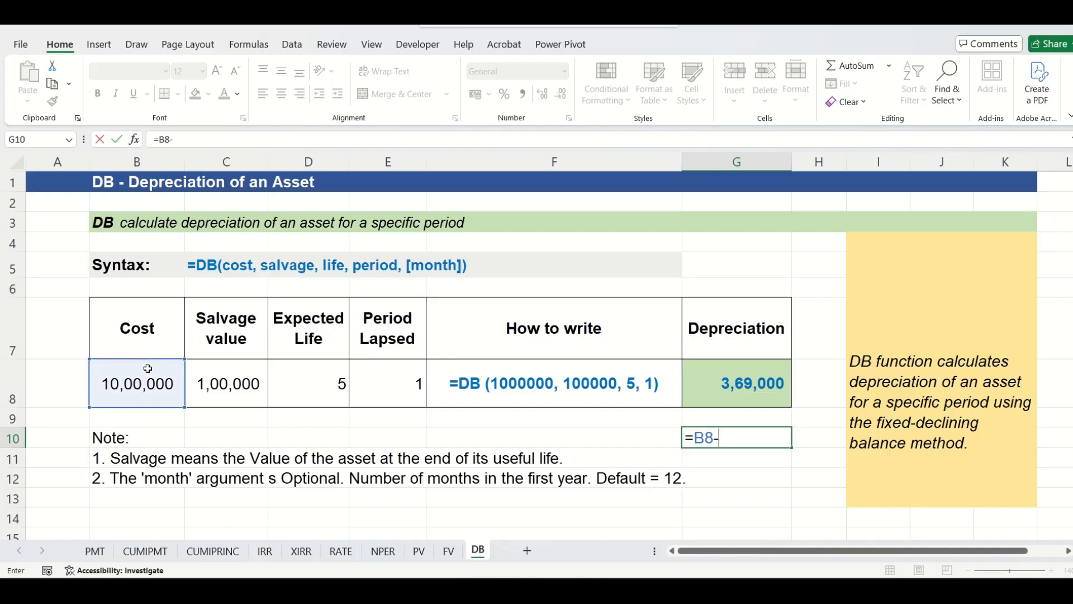
click(727, 393)
key(Return)
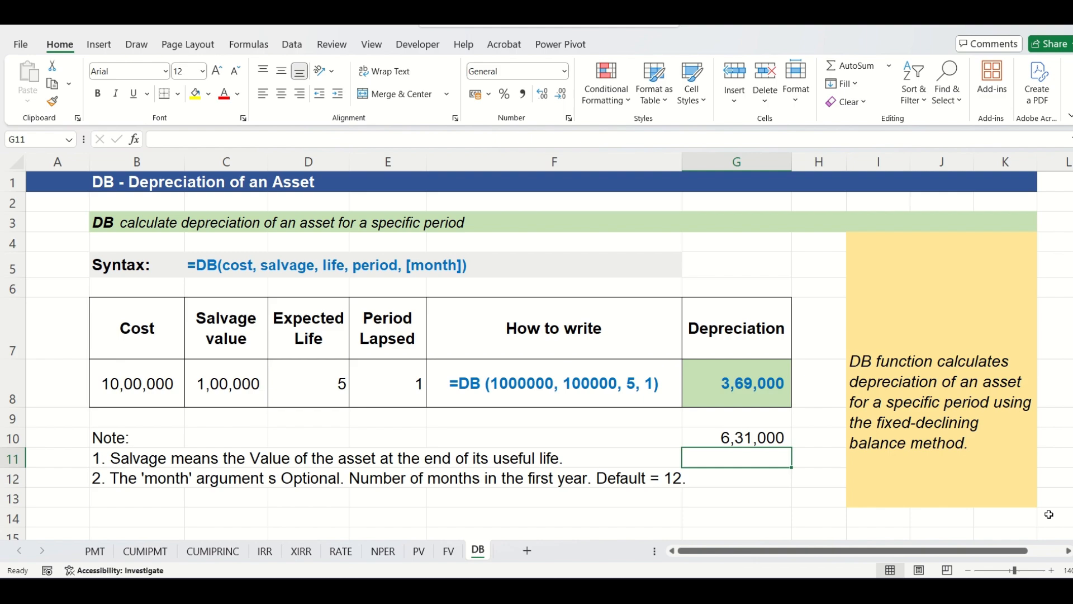